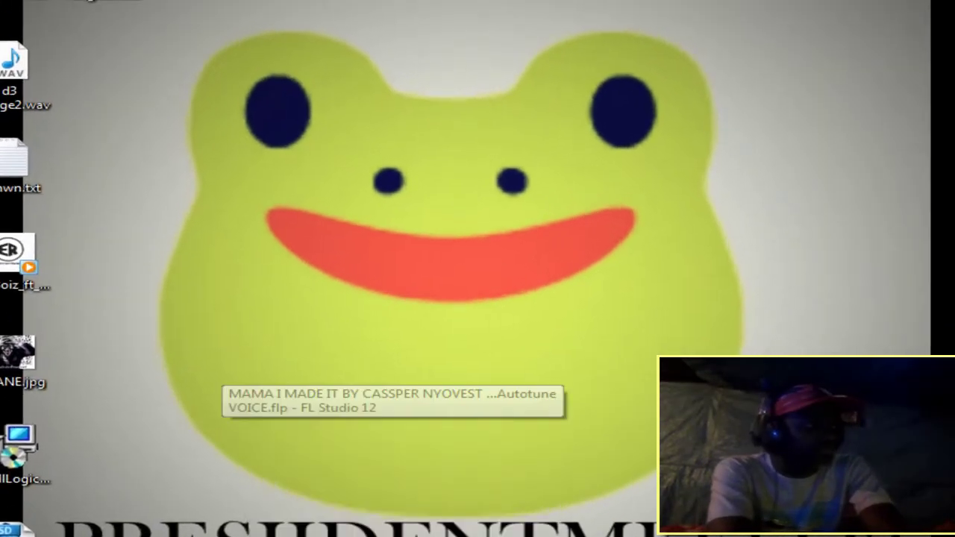
Step: Switch to the FL Studio project "MAMA I MADE IT BY CASSPER NYOVEST" and solo Track 2 in the playlist
left_click(390, 478)
left_click_drag(381, 152, 351, 154)
mouse_move(455, 171)
left_mouse_down()
mouse_move(298, 171)
mouse_move(399, 174)
left_mouse_up()
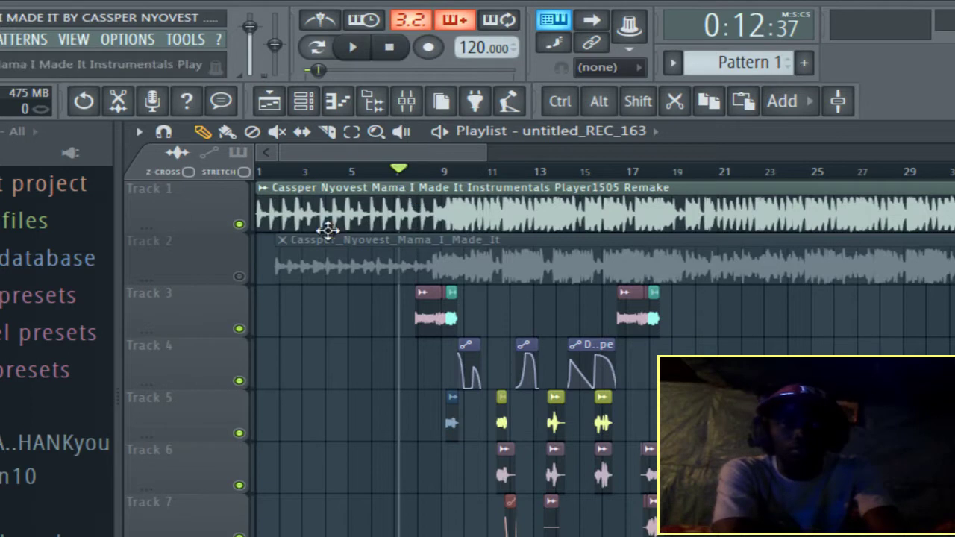
left_click(239, 224)
right_click(239, 276)
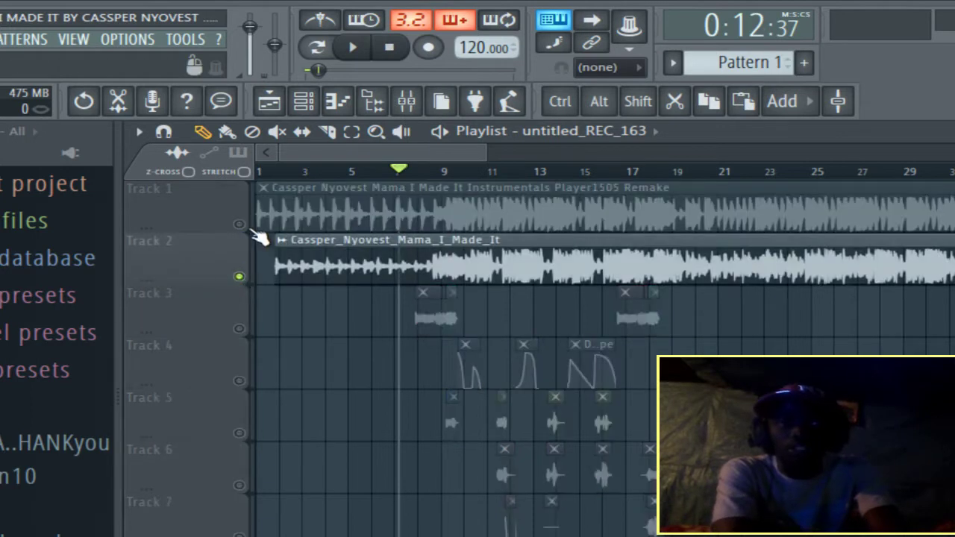
Step: Unmute Track 1 alongside Track 2, play the remake and the original together briefly, and pause
left_click(240, 224)
scroll(399, 173, "down", 3)
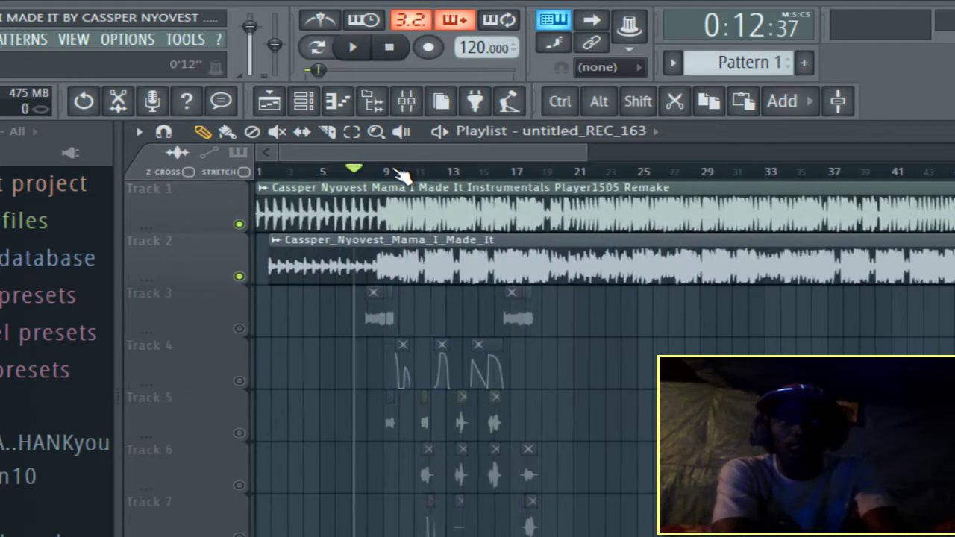
left_click(355, 48)
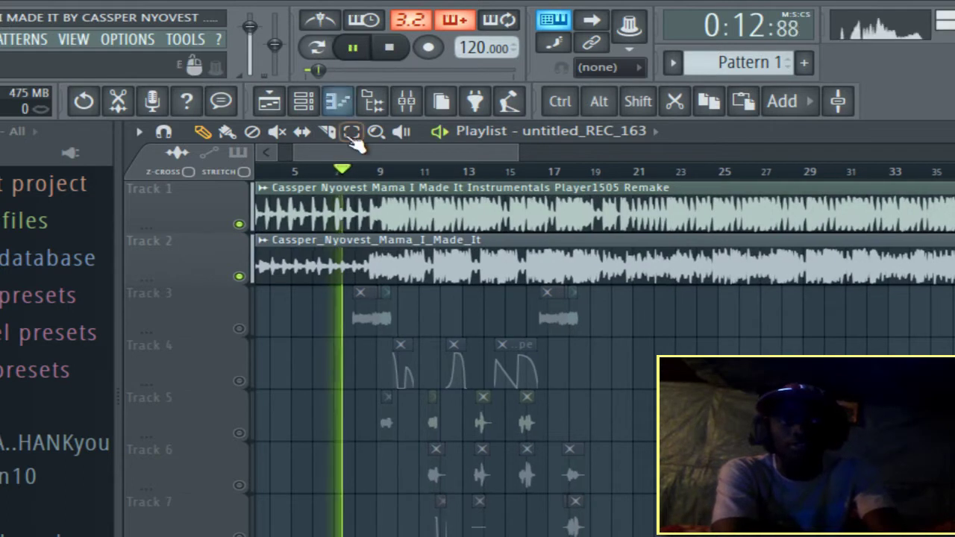
scroll(363, 170, "up", 3)
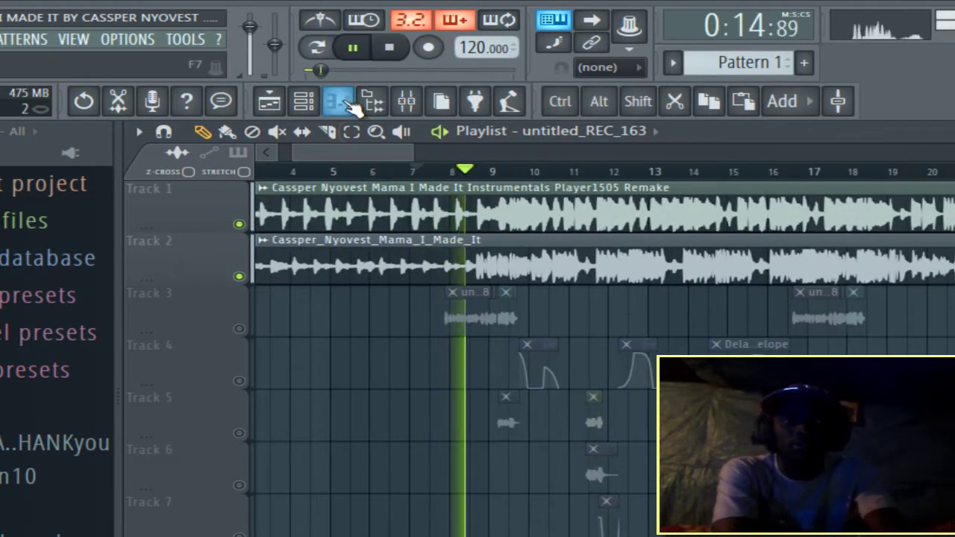
left_click(353, 48)
Step: Mute Track 1, listen to the original song alone on Track 2, and stop playback
left_click(240, 223)
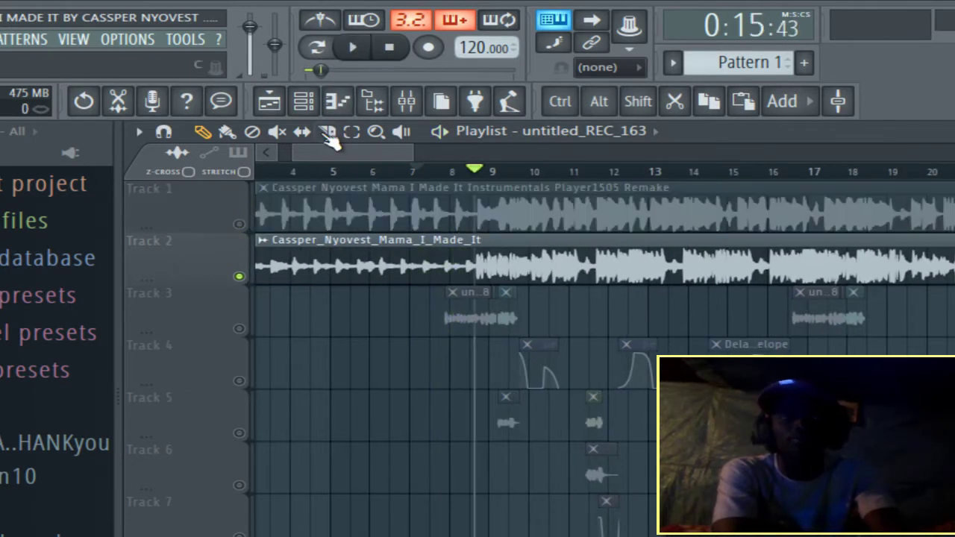
left_click(352, 48)
scroll(477, 180, "down", 1)
scroll(477, 185, "down", 3)
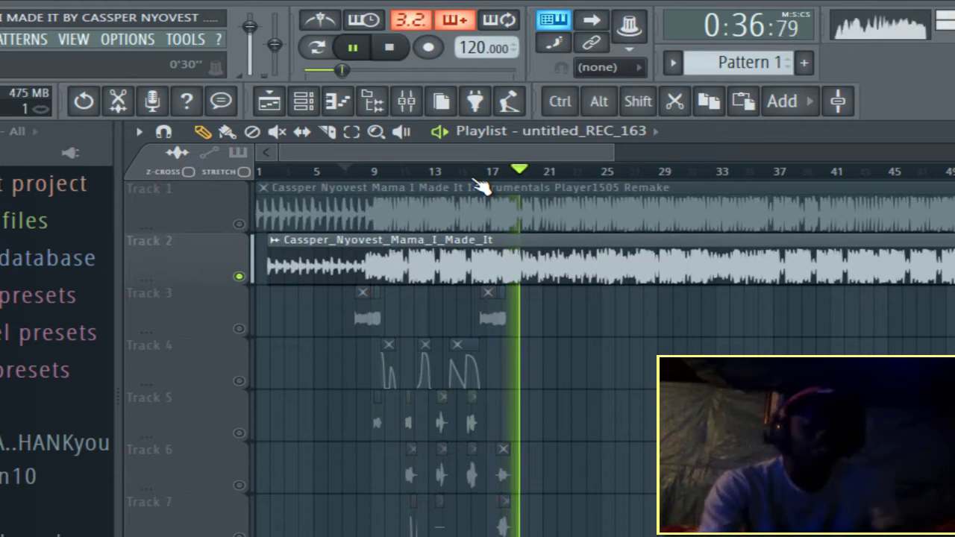
key("space")
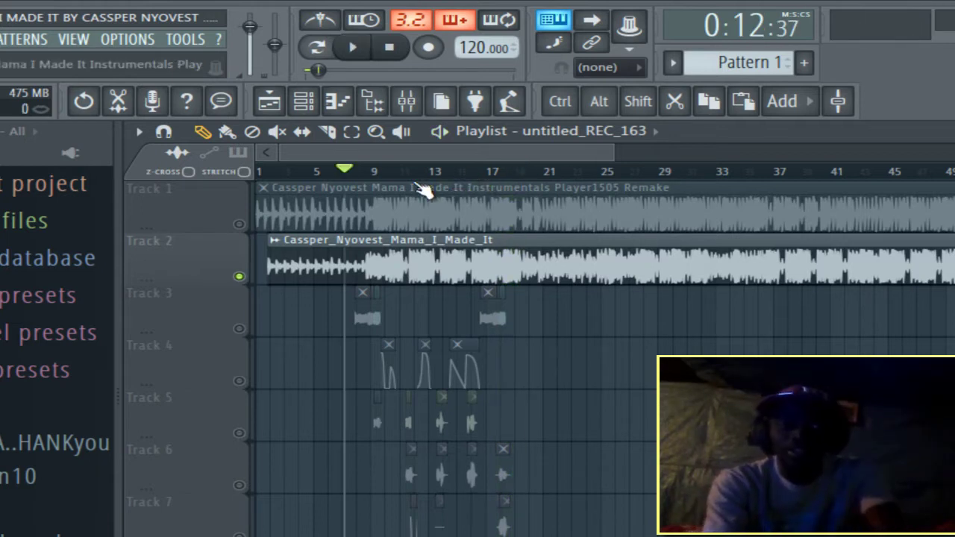
Step: Reactivate all playlist tracks except Track 2, leaving the original song muted
scroll(394, 186, "down", 3)
left_click(239, 277)
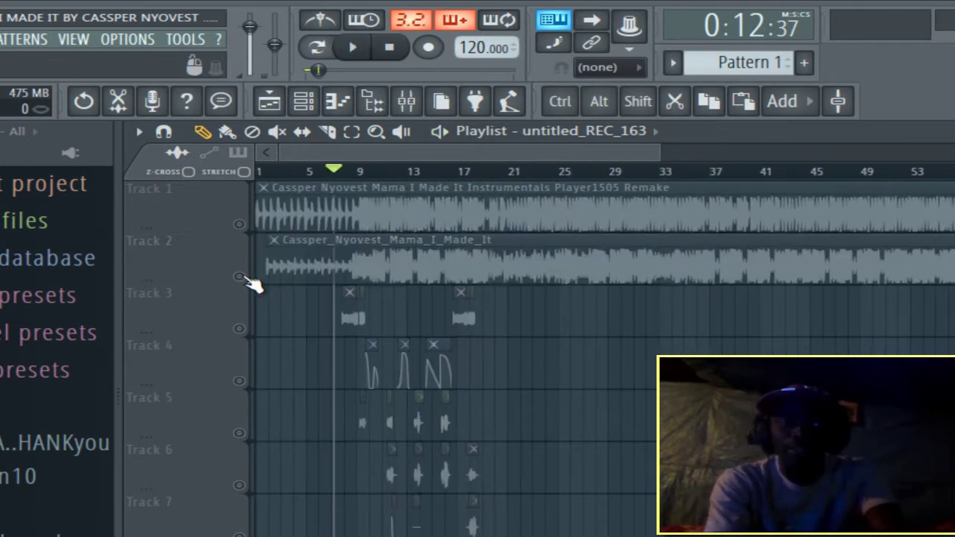
left_click(240, 225)
right_click(240, 224)
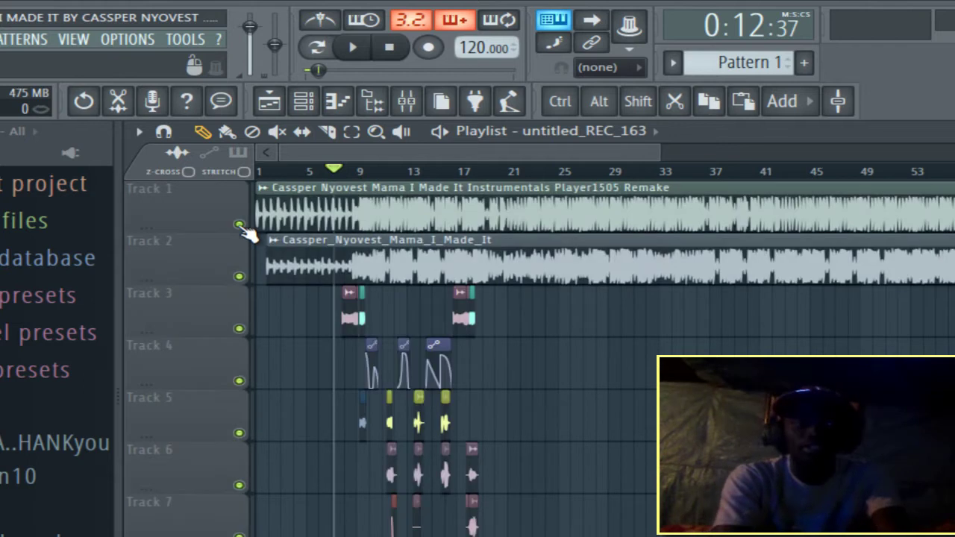
left_click(239, 276)
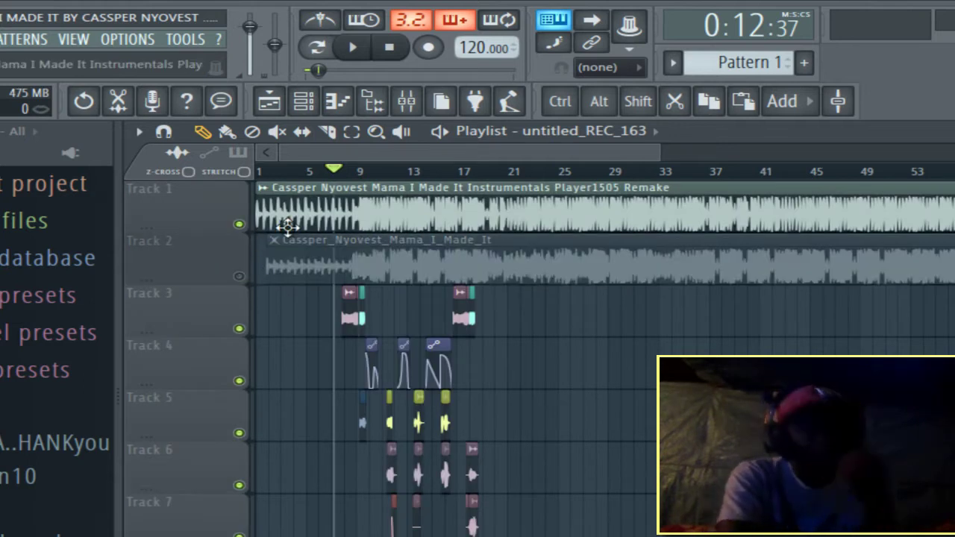
Step: Play the remake instrumental with its vocal and automation tracks through the first section to about bar 19, then pause
scroll(382, 173, "up", 1)
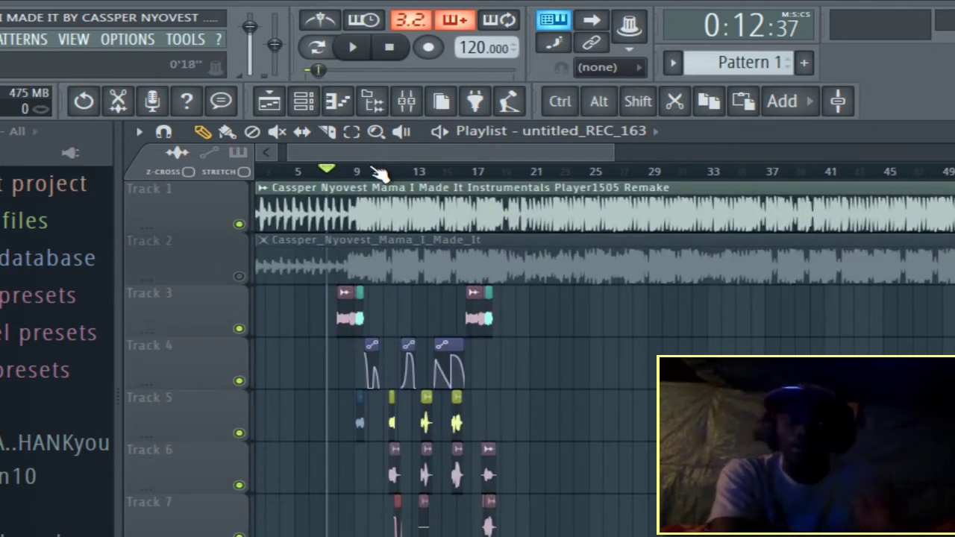
scroll(366, 148, "left", 1)
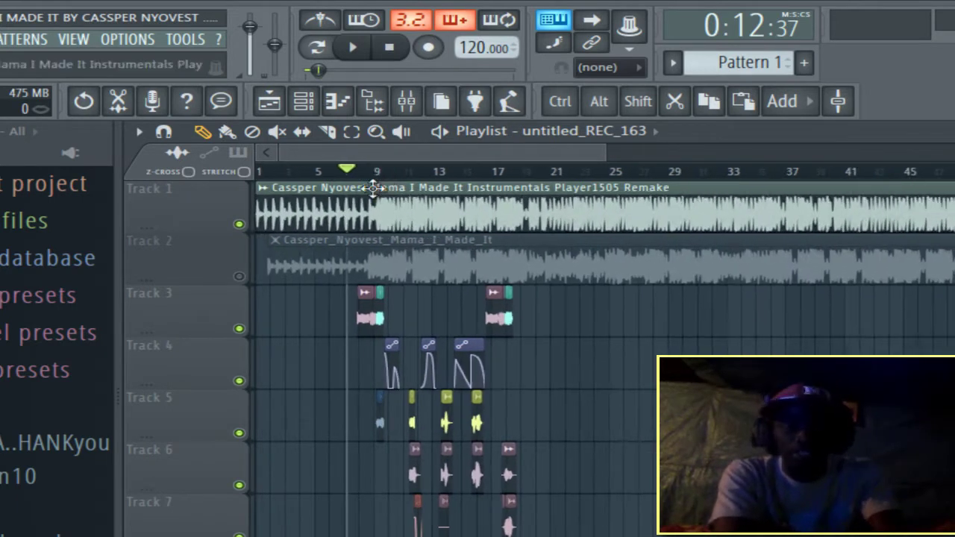
scroll(373, 224, "down", 1)
scroll(369, 214, "up", 1)
scroll(384, 171, "up", 2)
scroll(380, 154, "left", 2)
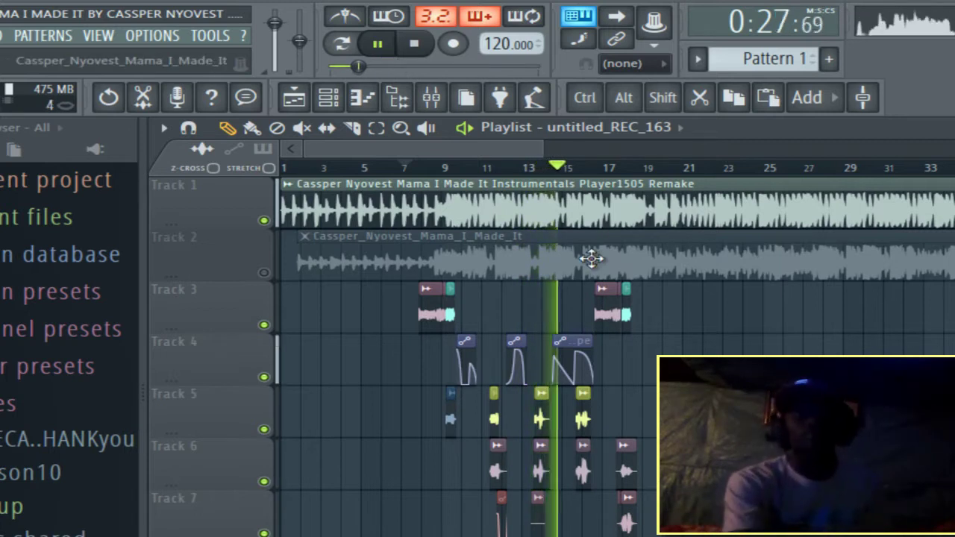
scroll(650, 299, "down", 2)
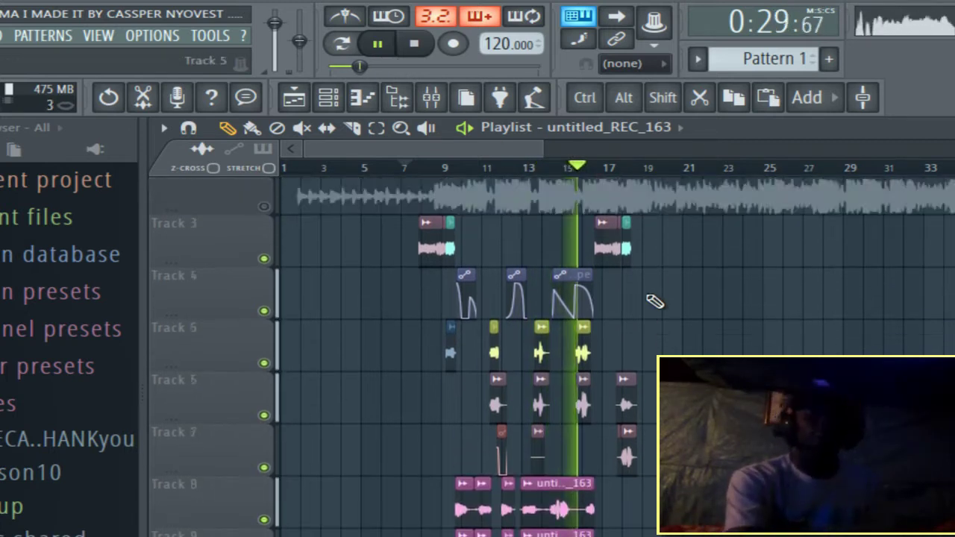
scroll(650, 298, "up", 2)
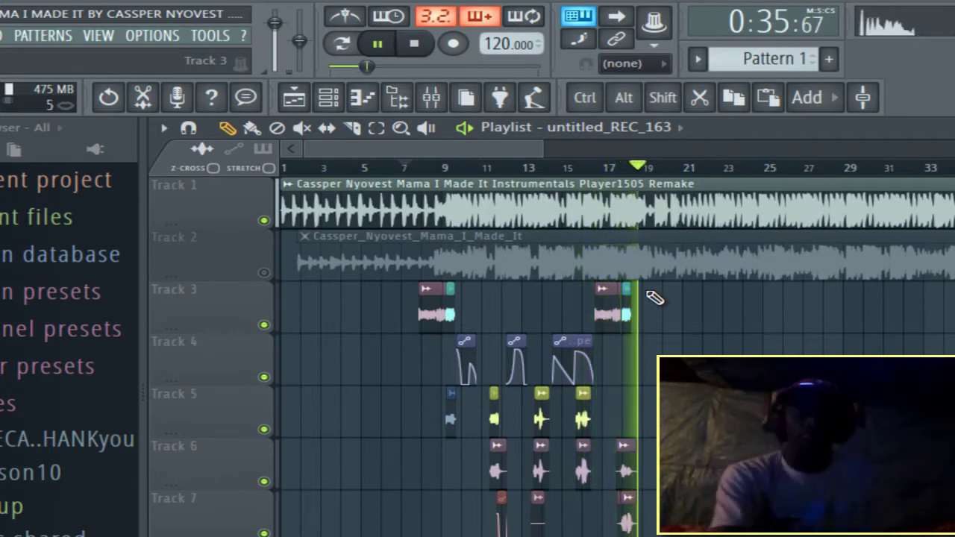
left_click(378, 43)
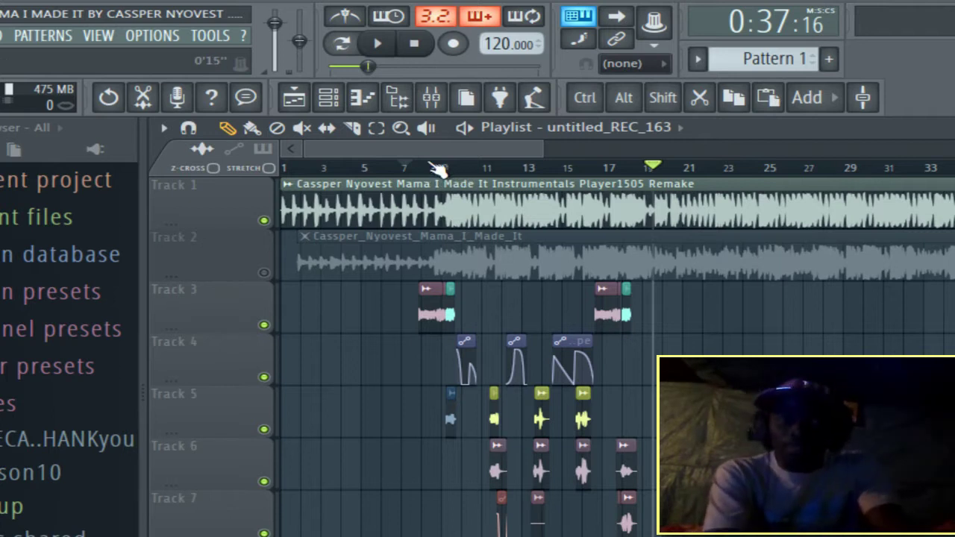
Step: Solo Track 3, view the channel settings of its first vocal clip, and close them
scroll(429, 155, "down", 2)
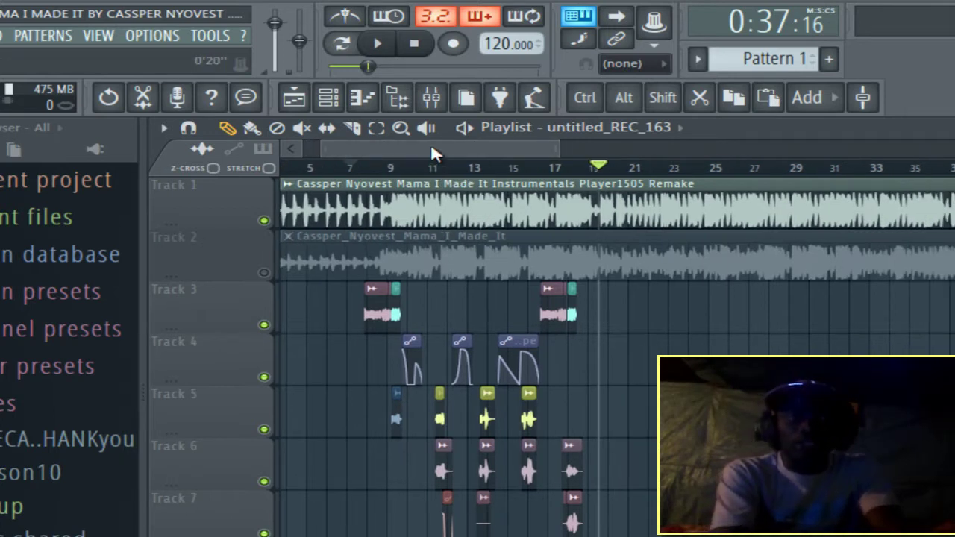
scroll(396, 156, "up", 2)
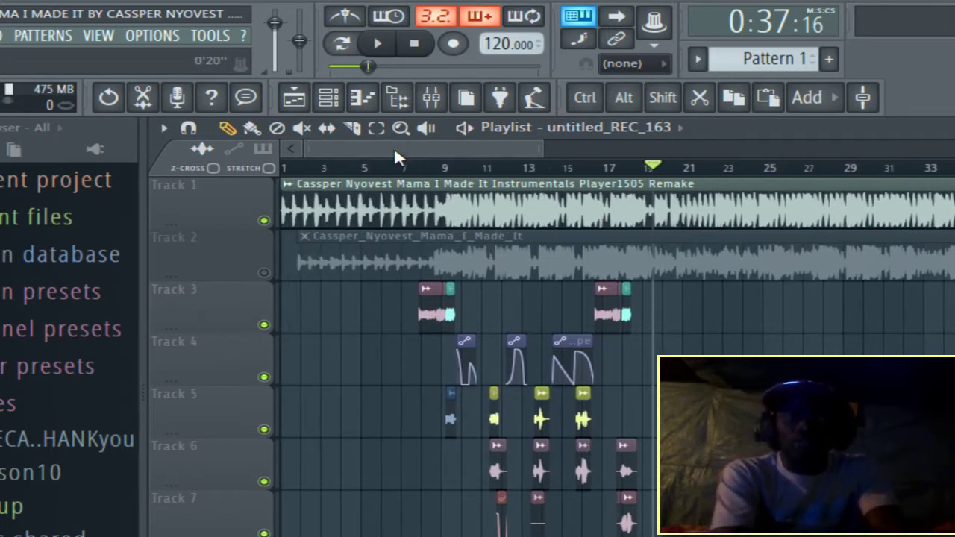
right_click(263, 325)
left_click(425, 289)
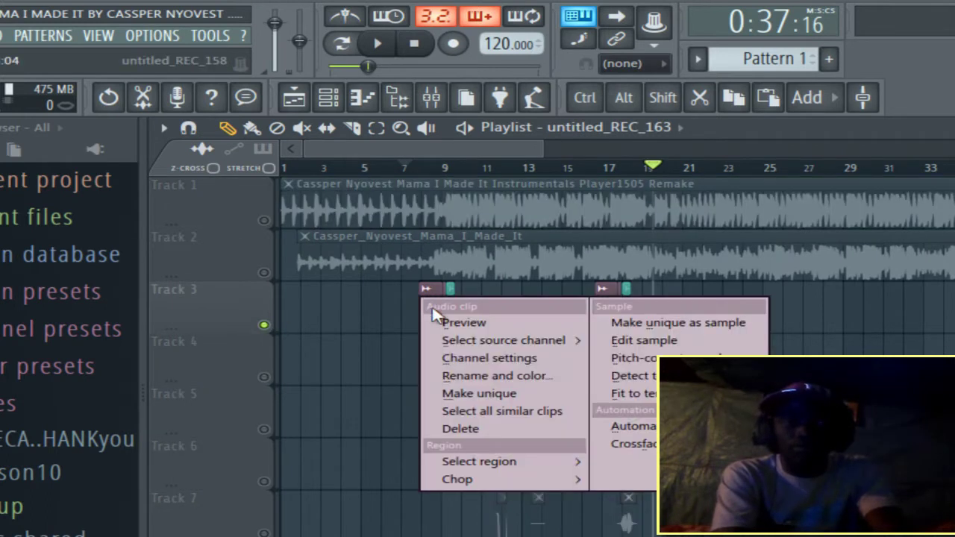
left_click(490, 358)
left_click(937, 182)
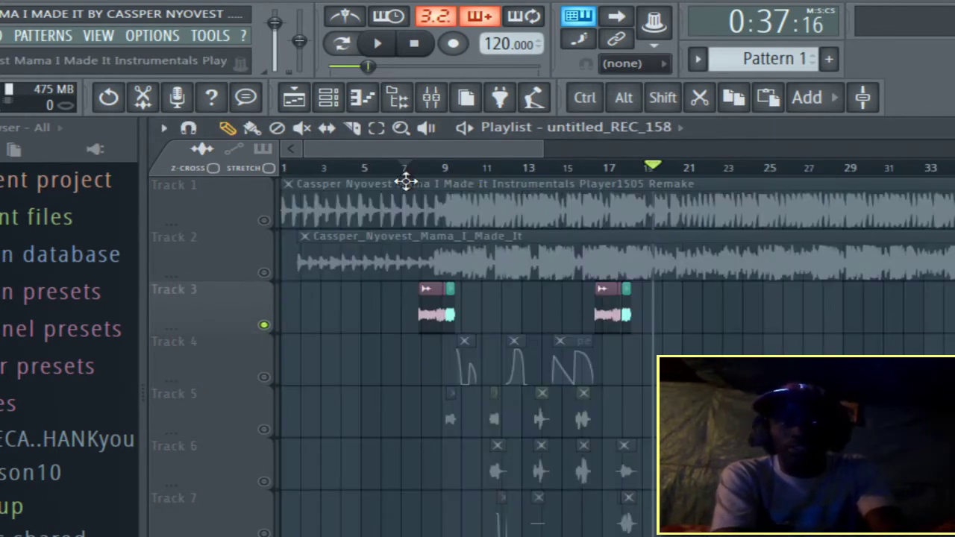
Step: Play the soloed Track 3 vocal from the start of its first clip near bar 8 and pause after it
left_click(427, 167)
left_click(378, 43)
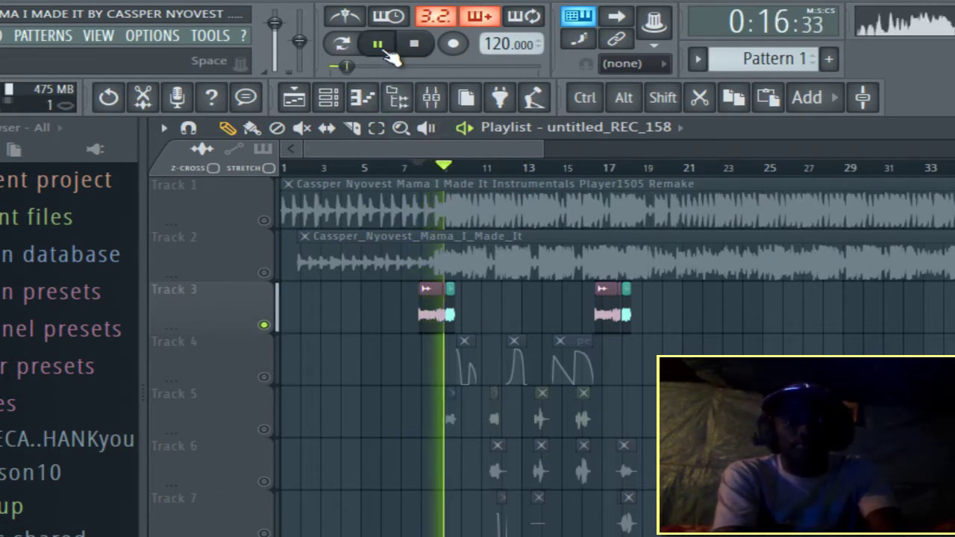
left_click(378, 43)
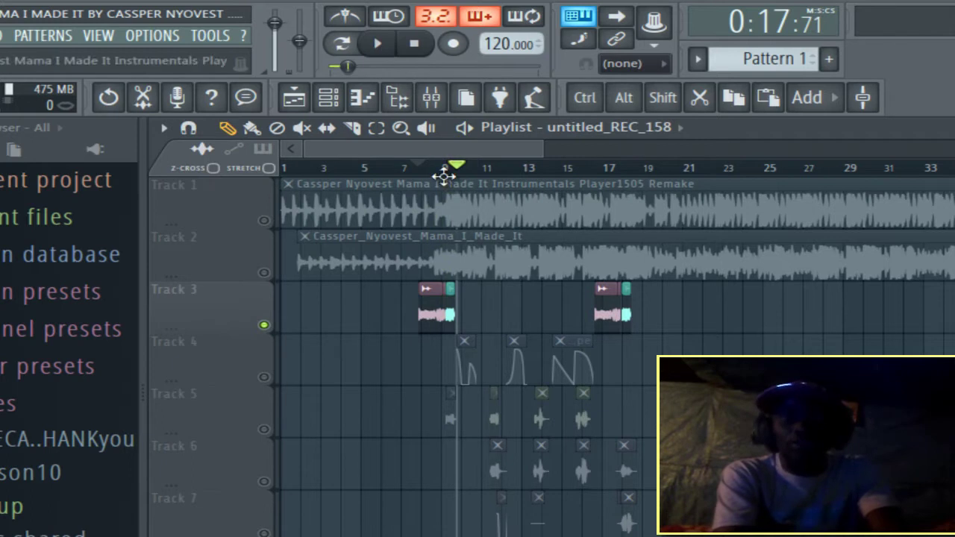
Step: Show the mixer, inspect the Soundgoodizer effect on Insert 11, close the effect, and move the mixer aside
left_click(431, 97)
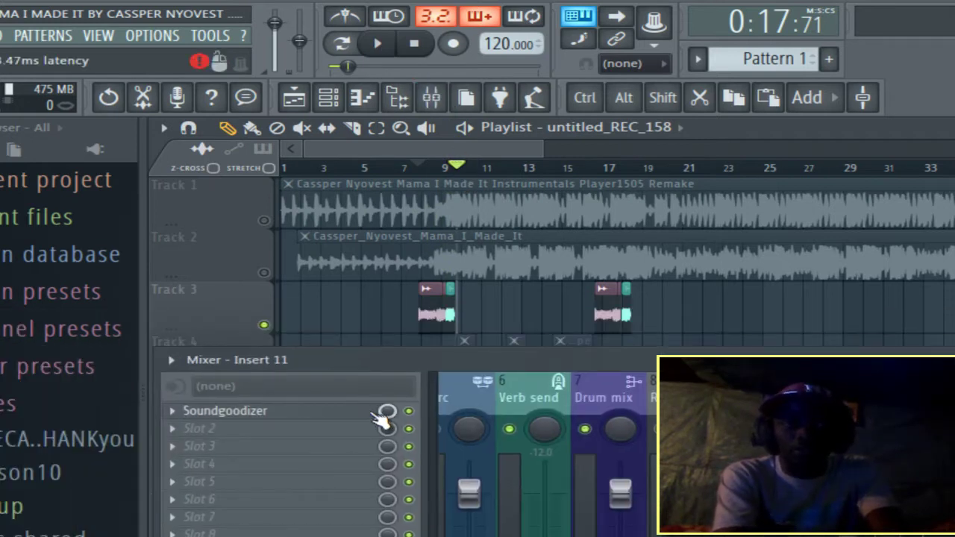
left_click_drag(511, 365, 273, 403)
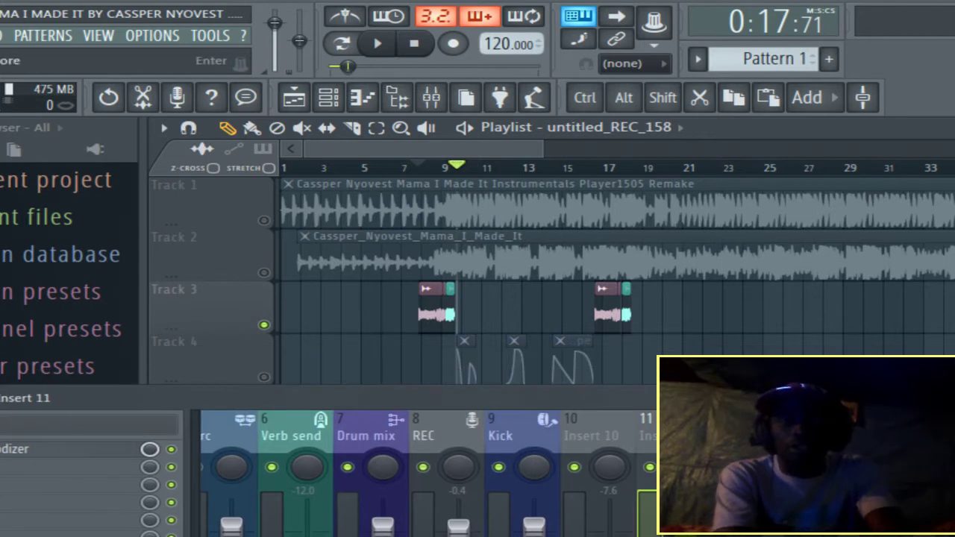
key("F9")
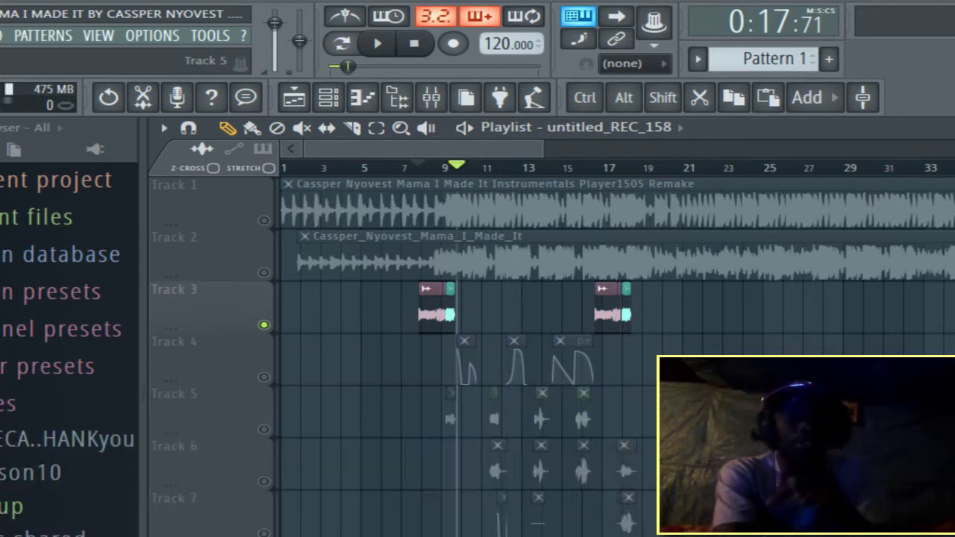
key("F9")
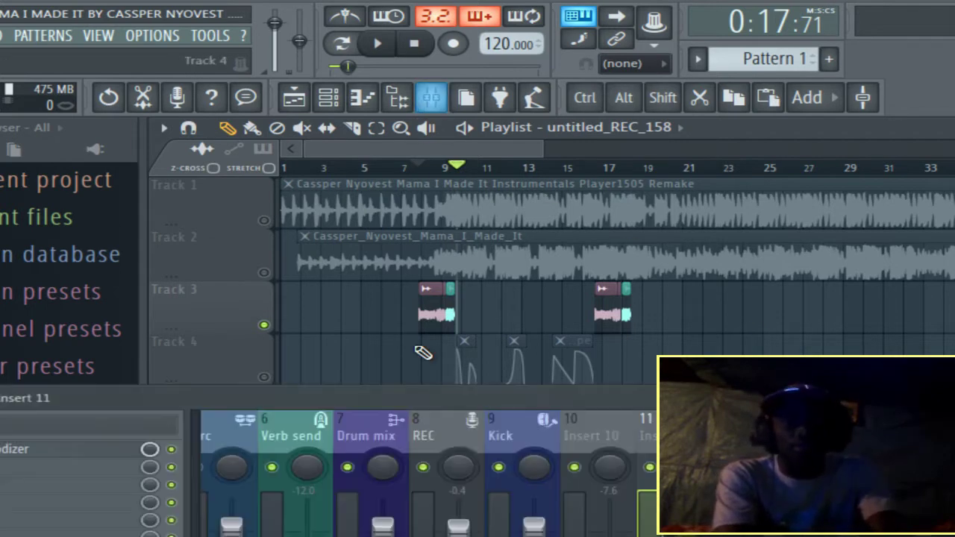
left_click(100, 449)
key("F9")
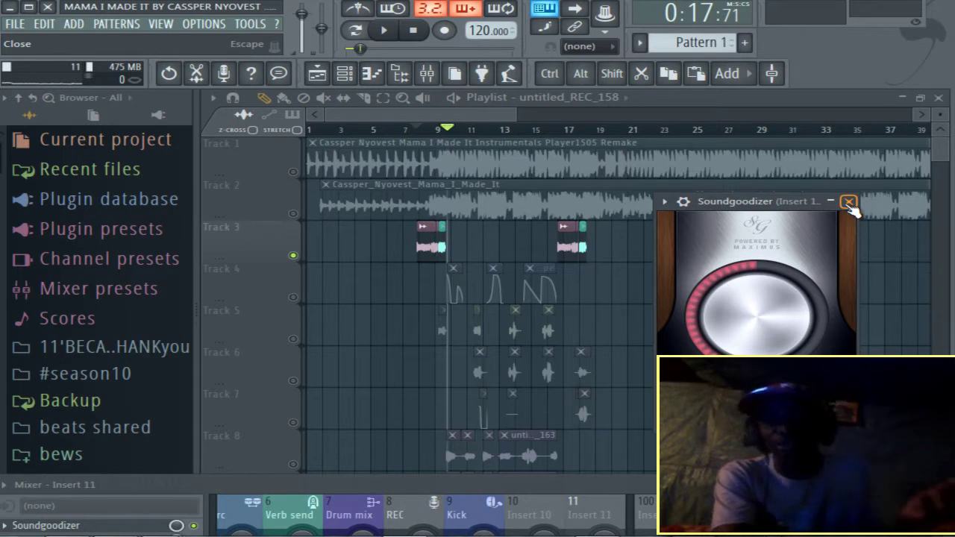
left_click(850, 202)
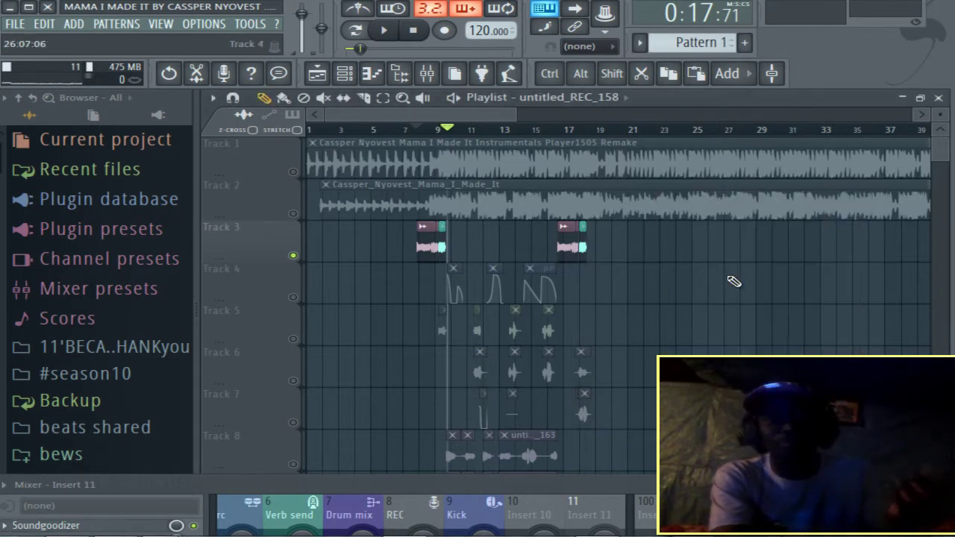
left_click_drag(481, 481, 700, 492)
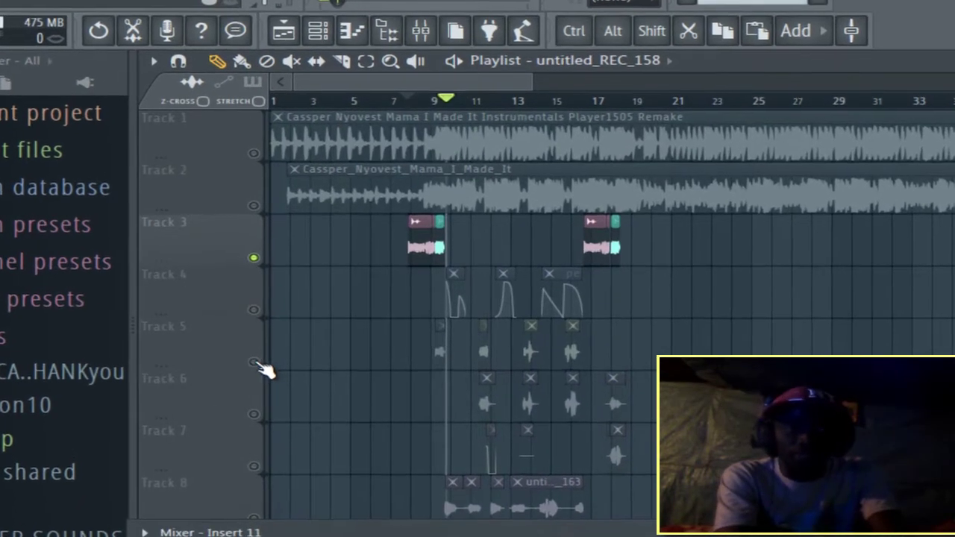
Step: Solo Track 5 and reactivate Track 3 so both vocal layers are active together
left_click(275, 348)
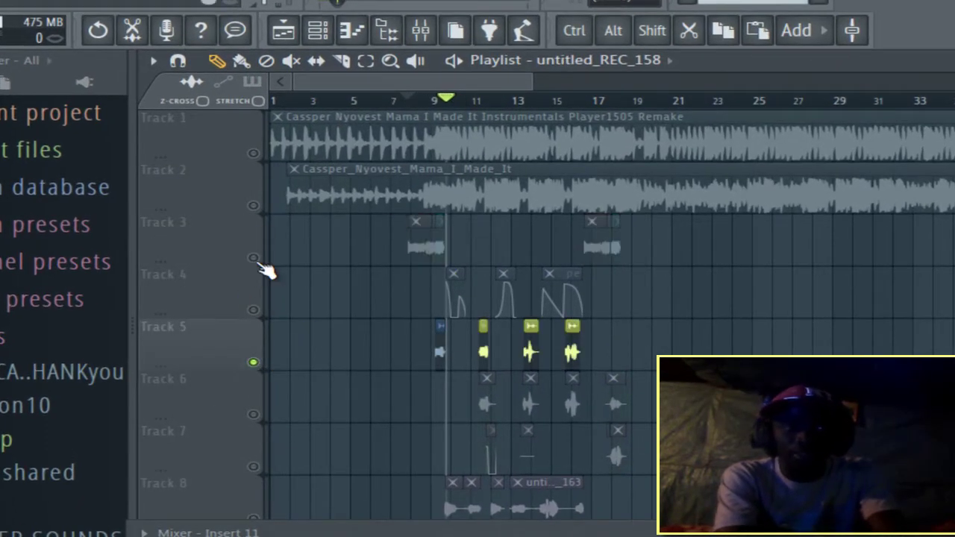
left_click(259, 263)
scroll(440, 123, "up", 5)
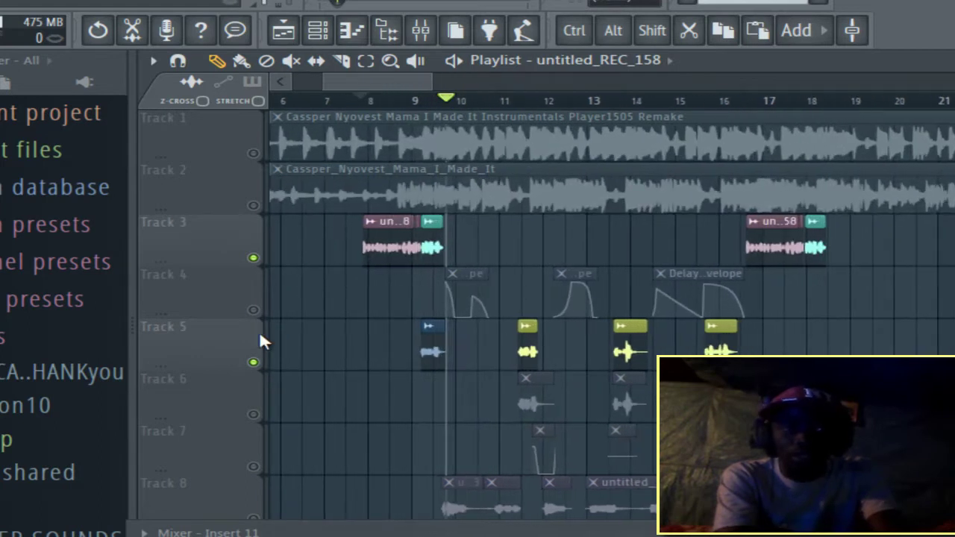
Step: Mute Track 5 and activate Track 4 with the delay envelope clips alongside the Track 3 vocal
left_click(253, 362)
left_click(253, 310)
scroll(480, 100, "up", 4)
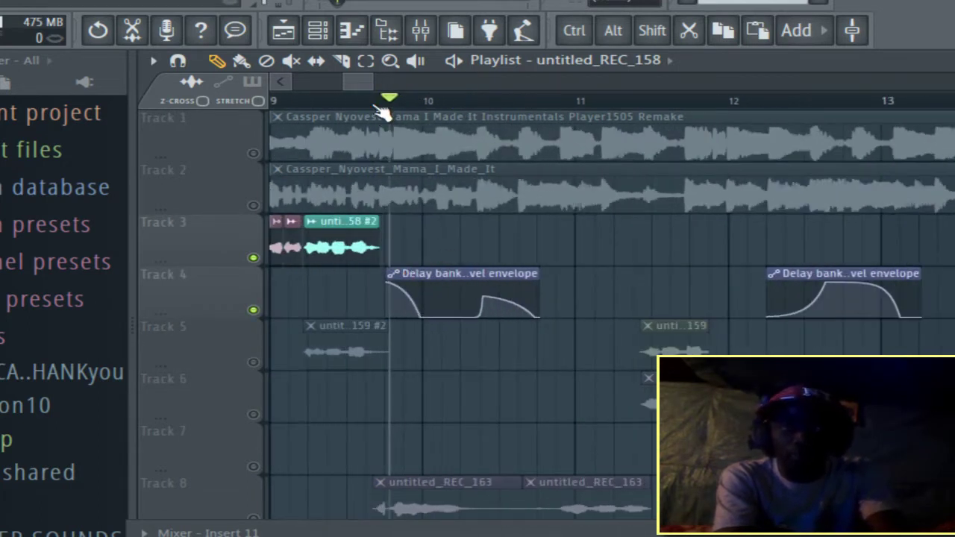
left_click_drag(360, 84, 352, 83)
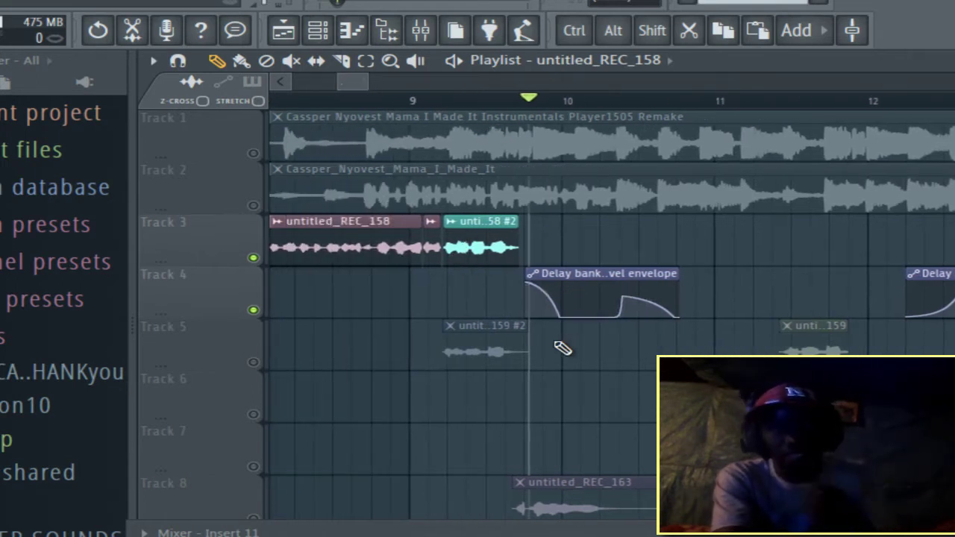
scroll(556, 111, "down", 2)
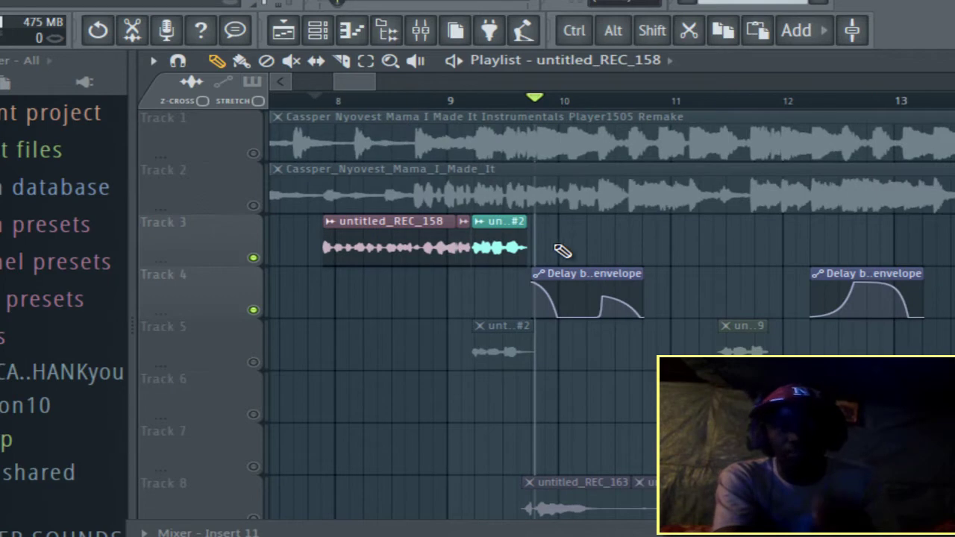
Step: Solo Track 5 and play its first vocal clip from just before the clip starts, shortly after bar 9
scroll(548, 351, "down", 1)
scroll(548, 350, "down", 1)
left_click(250, 316)
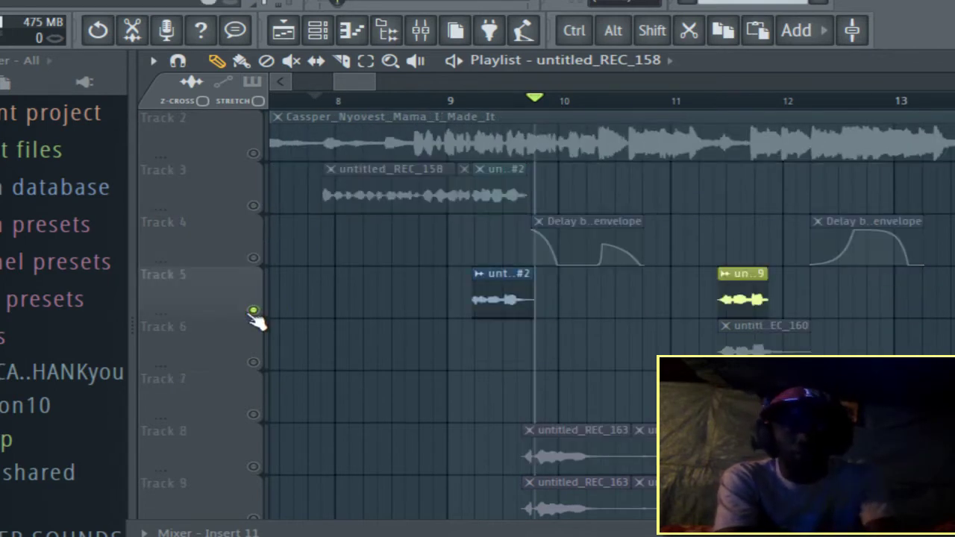
left_click(464, 100)
key("space")
Step: Check the channel settings of Track 5's first clip, close them, and show its mixer track clear of the playlist clips
right_click(481, 277)
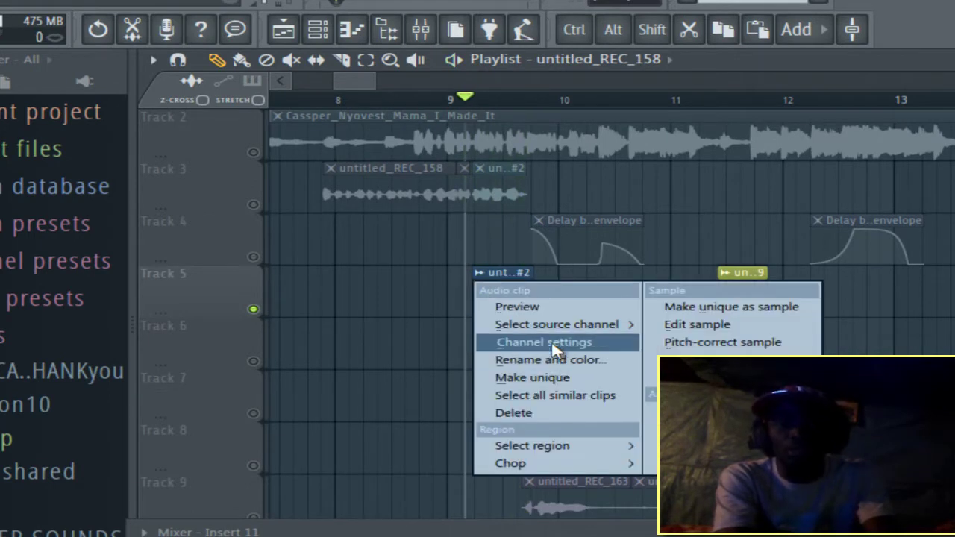
left_click(556, 344)
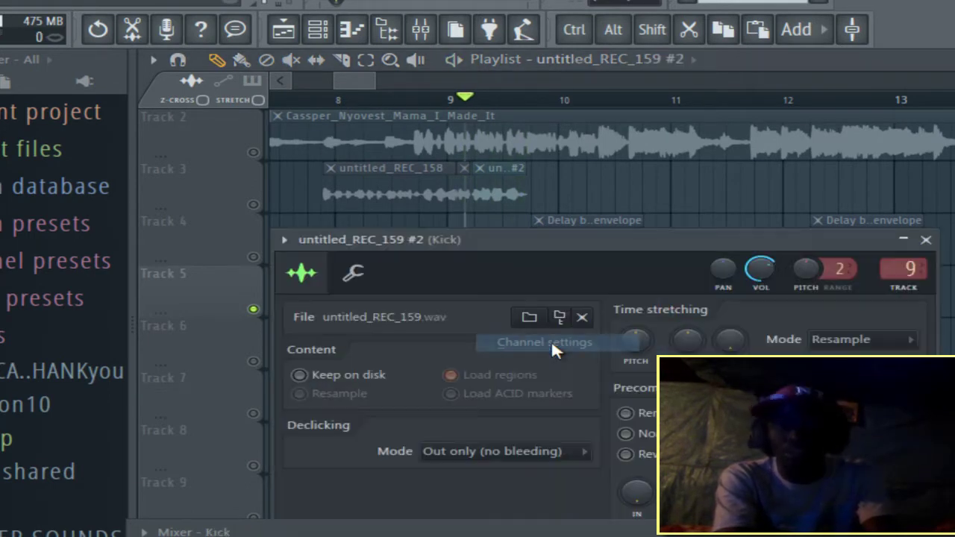
left_click(925, 239)
key("F9")
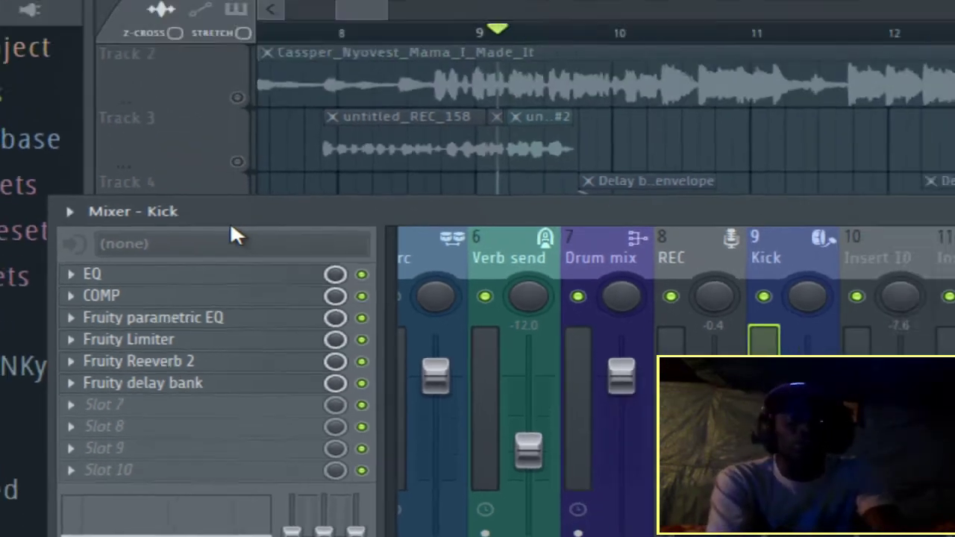
left_click_drag(231, 226, 937, 269)
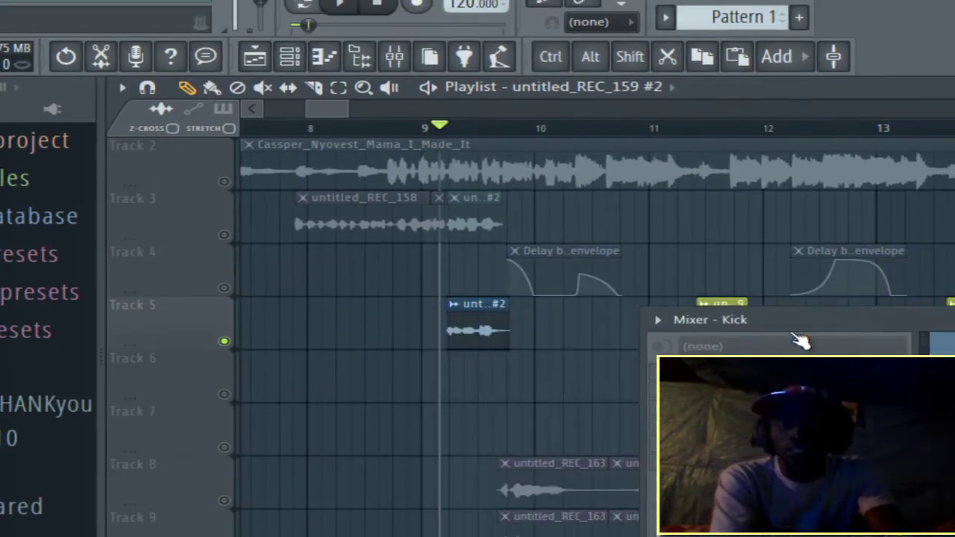
Step: Inspect the EQ effect on the clip's mixer track 9, keeping its curve in view, and close it
left_click(792, 326)
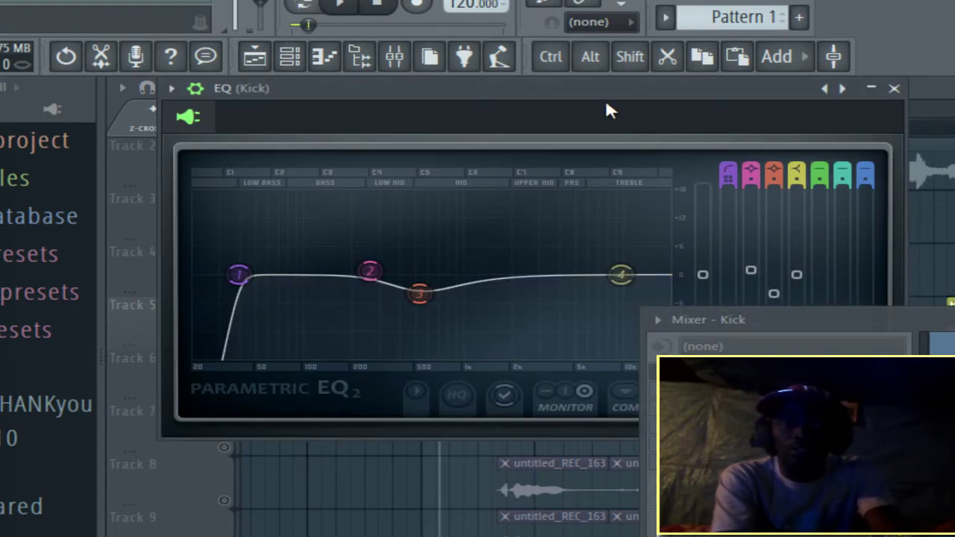
left_click_drag(605, 110, 570, 167)
left_click_drag(718, 319, 774, 345)
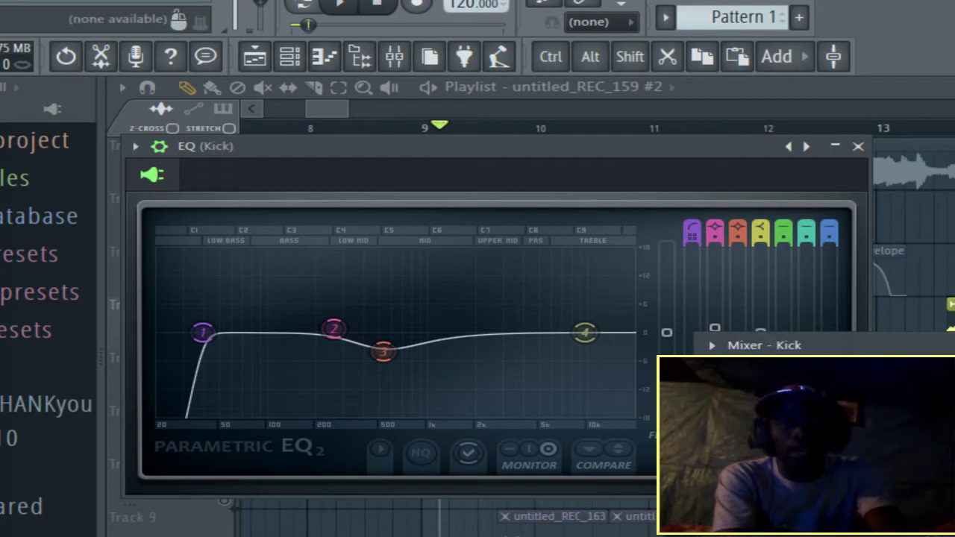
left_click(859, 147)
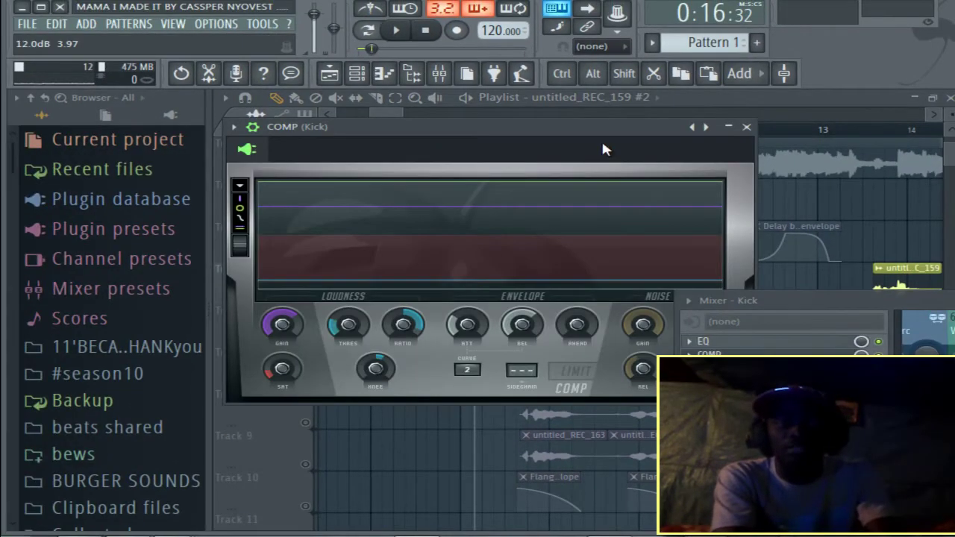
Step: Inspect the COMP effect's knobs and its preset options on mixer track 9, leaving the settings alone, and close it
left_click_drag(604, 154, 590, 132)
left_click(712, 297)
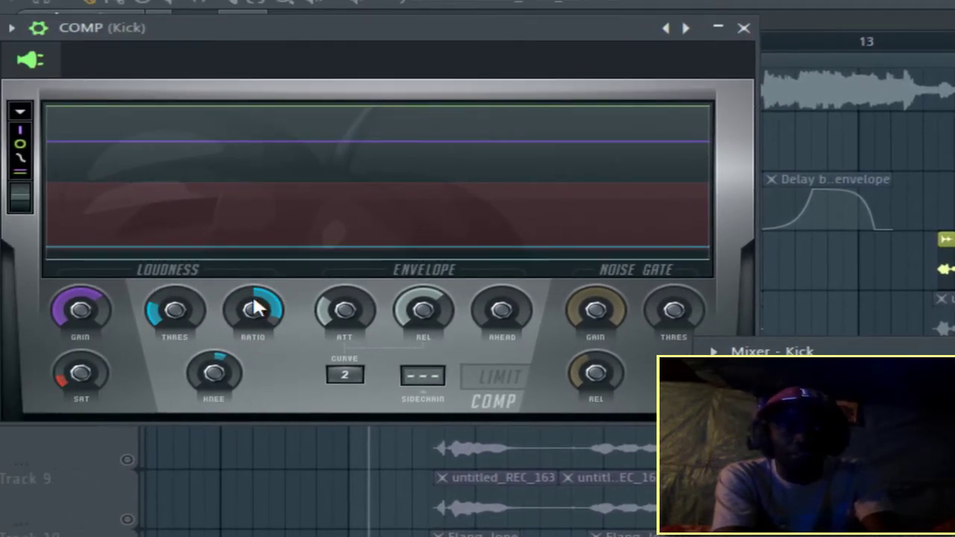
left_click(12, 27)
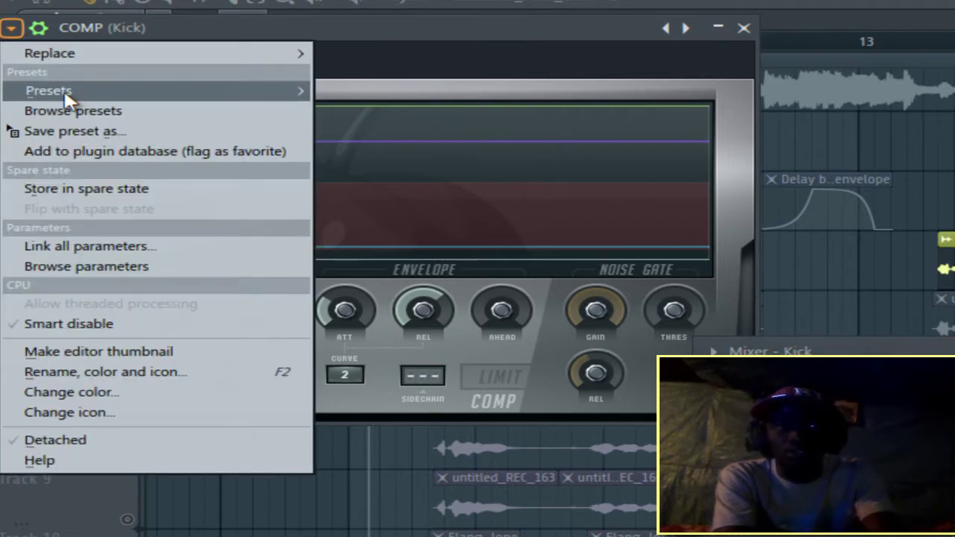
mouse_move(67, 90)
key("Escape")
key("Escape")
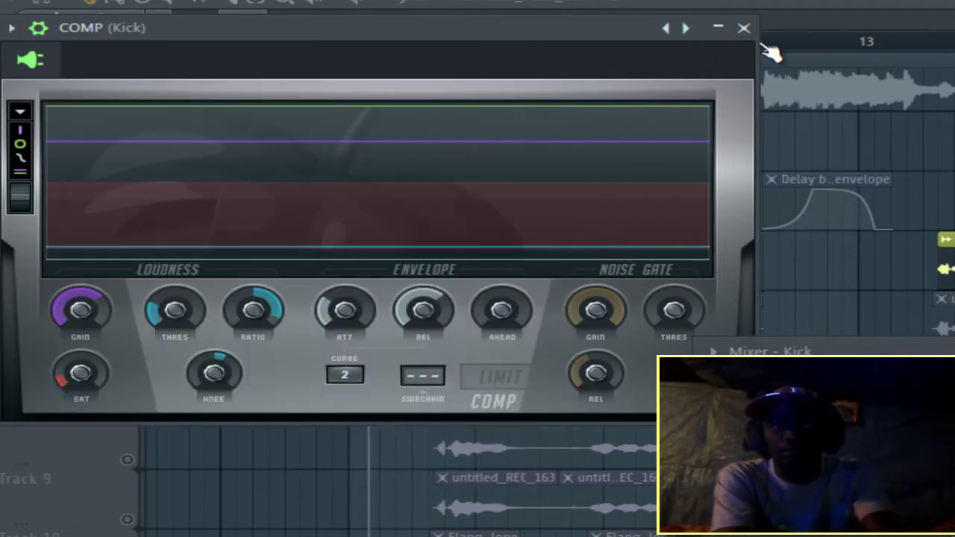
left_click(746, 30)
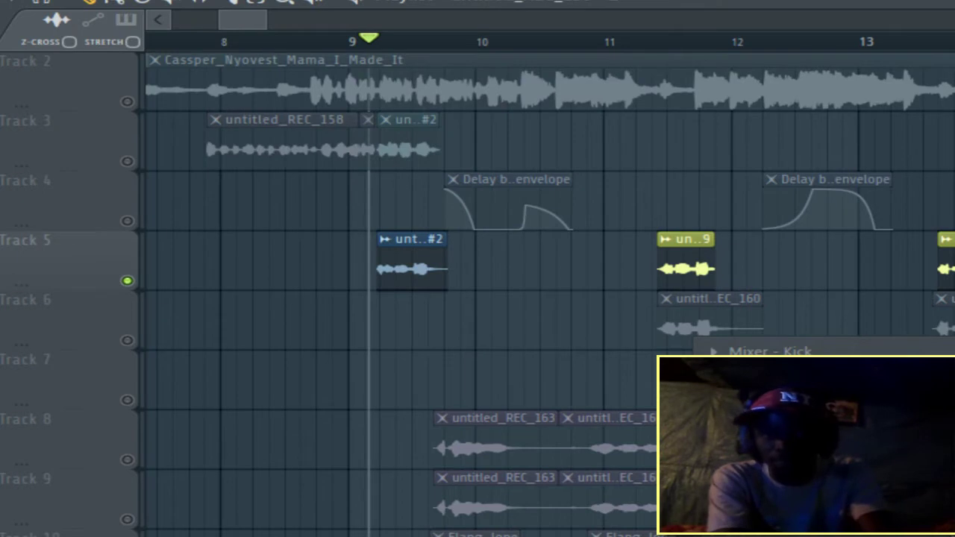
Step: Inspect the Fruity parametric EQ and the Fruity Limiter on mixer track 9, closing each one
left_click_drag(308, 93, 345, 107)
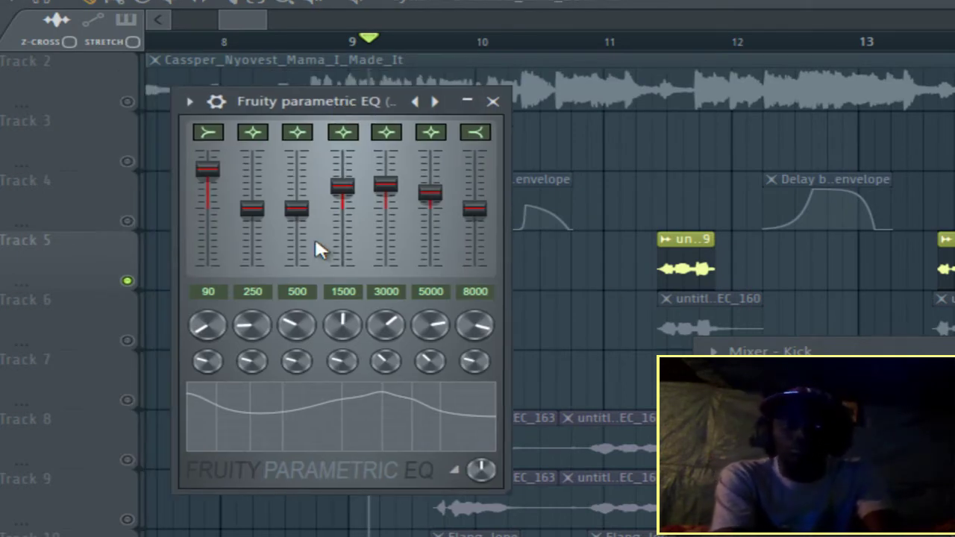
left_click(495, 100)
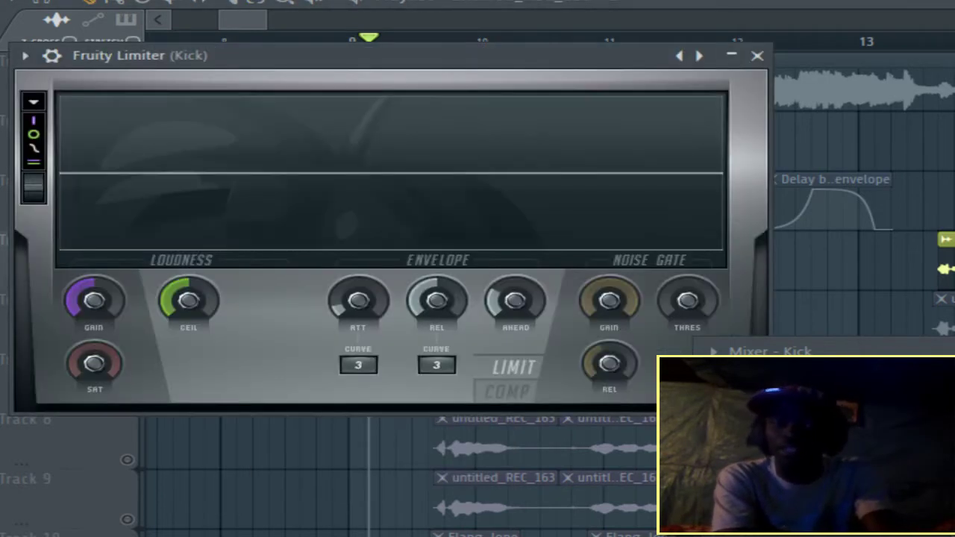
left_click_drag(752, 351, 798, 309)
left_click(757, 56)
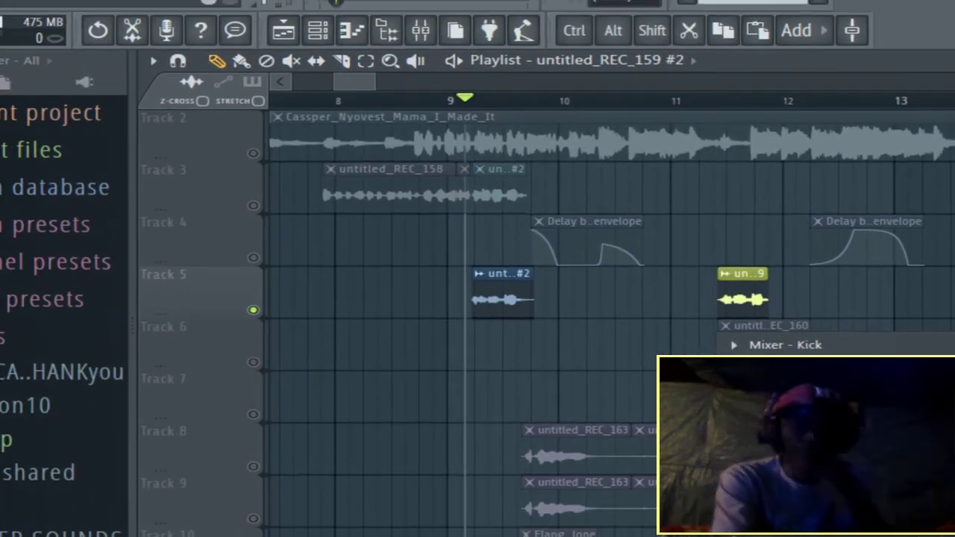
Step: Inspect the Fruity Reeverb 2 and Fruity delay bank effects on mixer track 9, closing each one
left_click(858, 388)
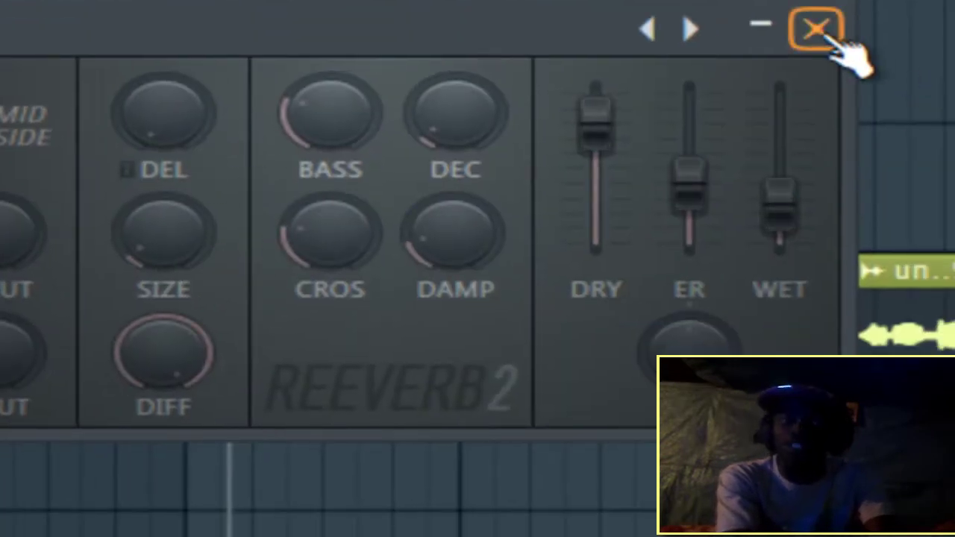
left_click(817, 30)
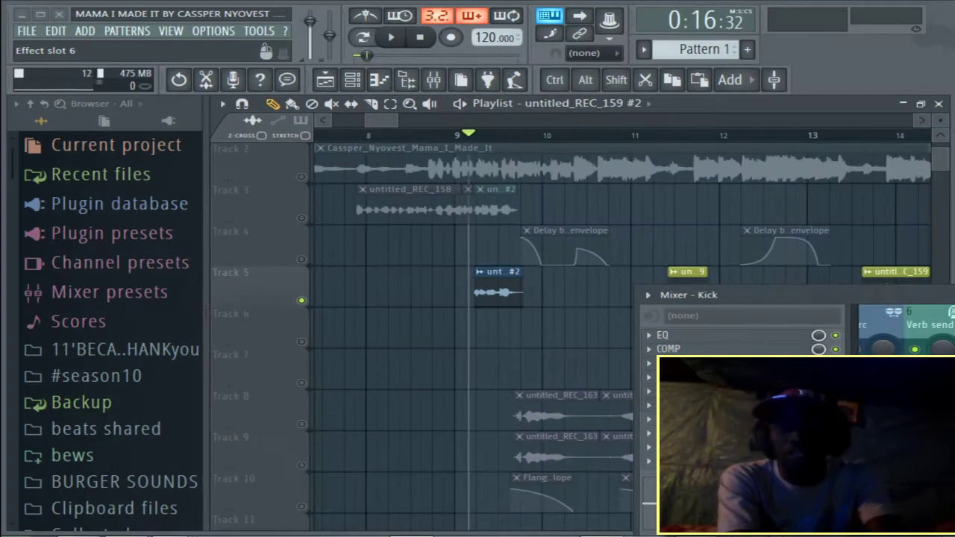
left_click(684, 299)
left_click_drag(684, 310, 558, 415)
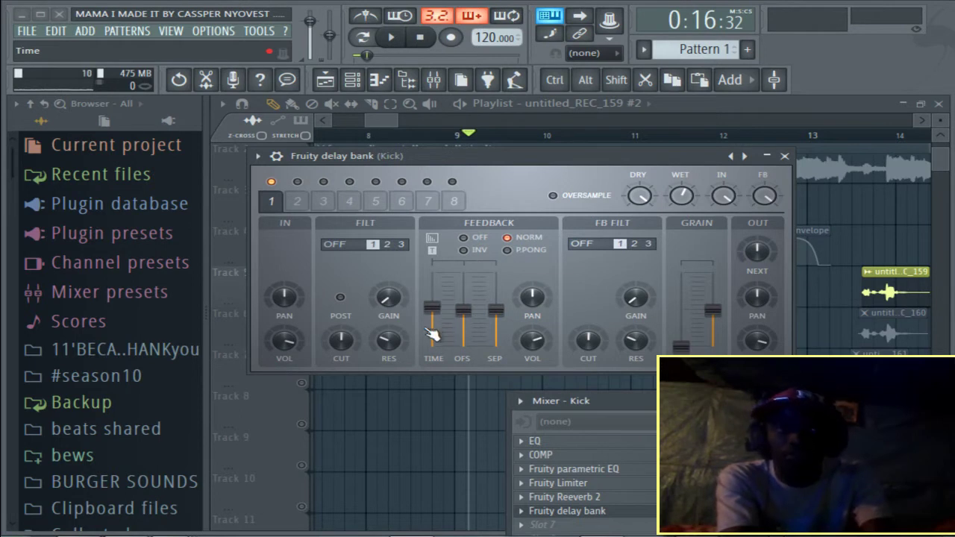
left_click(784, 156)
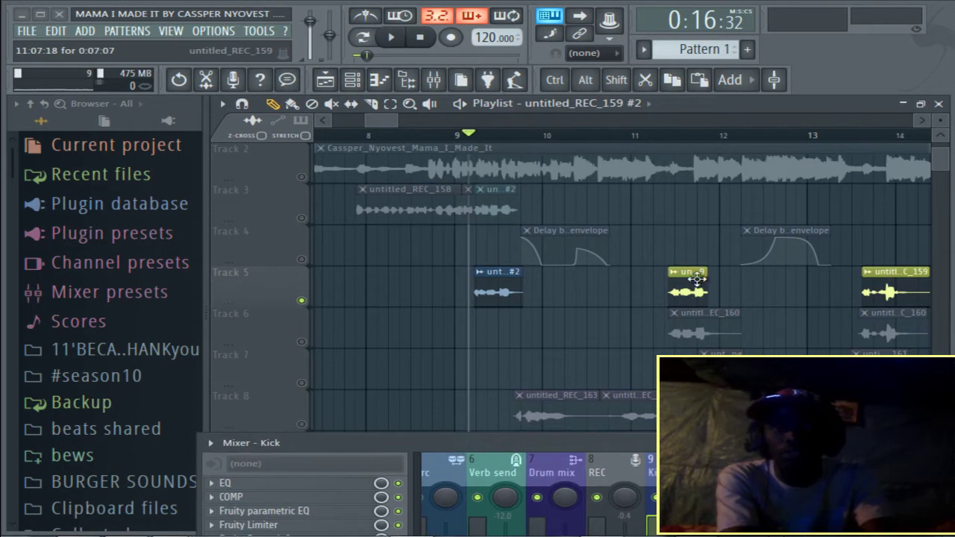
Step: Check the channel settings of Track 5's untitled_REC_159 clip between bars 11 and 12, and close them
left_click(670, 272)
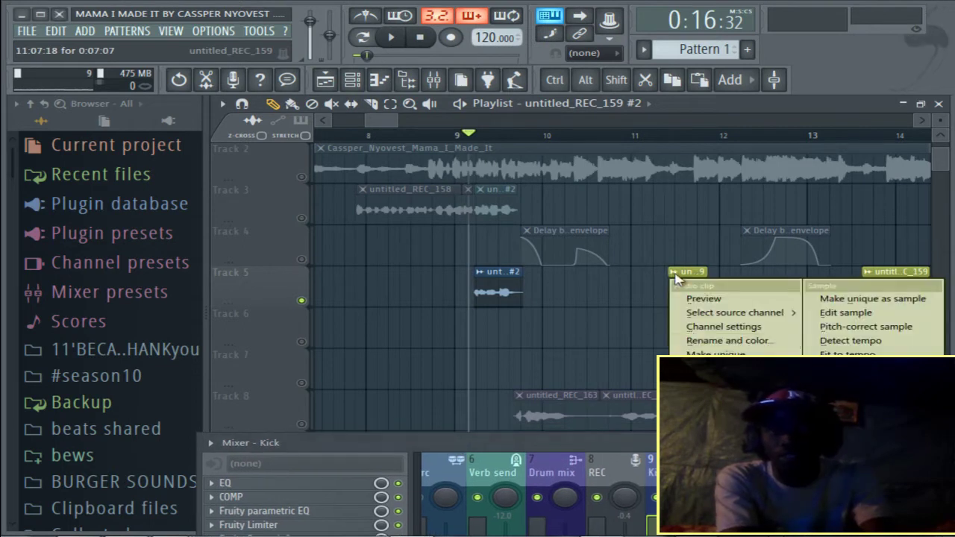
left_click(709, 326)
left_click(858, 268)
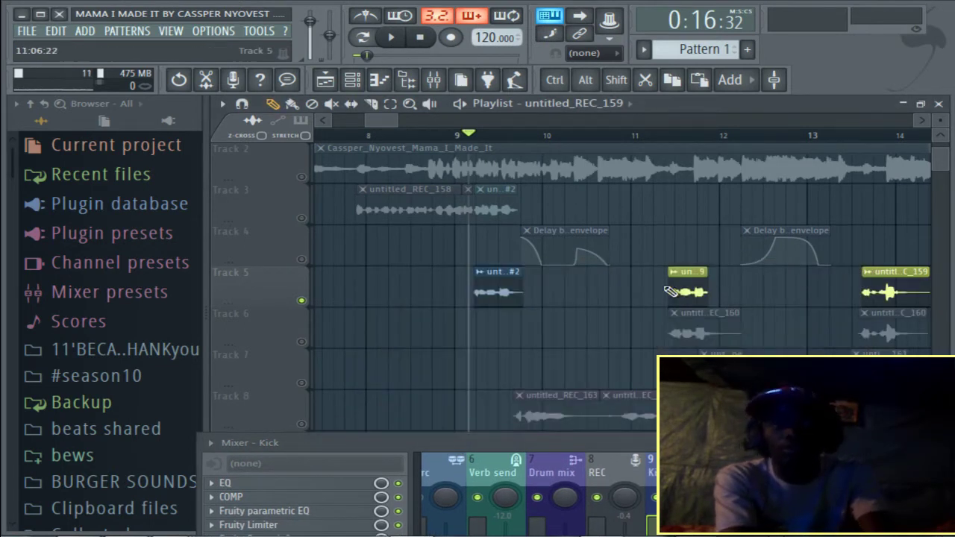
Step: Solo Track 6, check the channel settings of its first untitled_REC_160 clip, and bring that clip's mixer effects into view
scroll(639, 303, "down", 3)
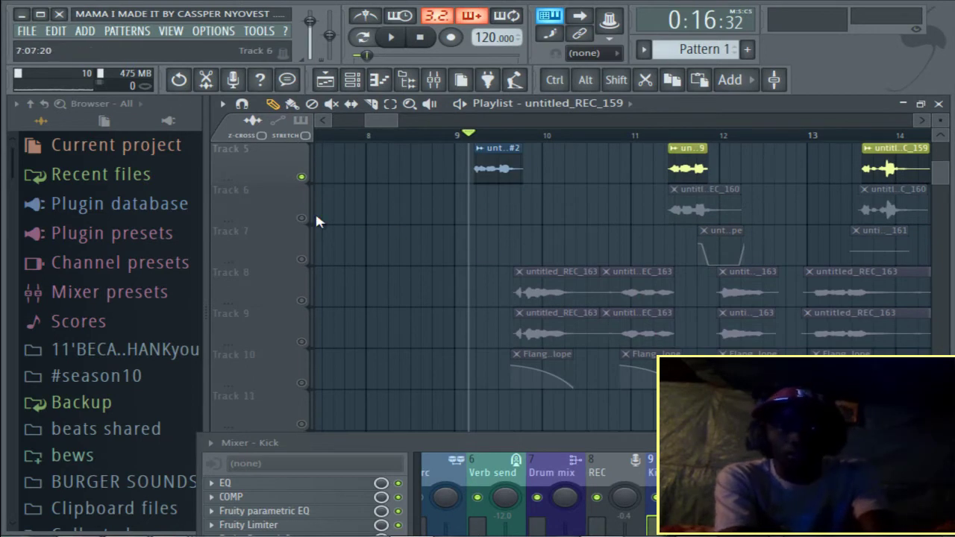
right_click(302, 219)
left_click(672, 190)
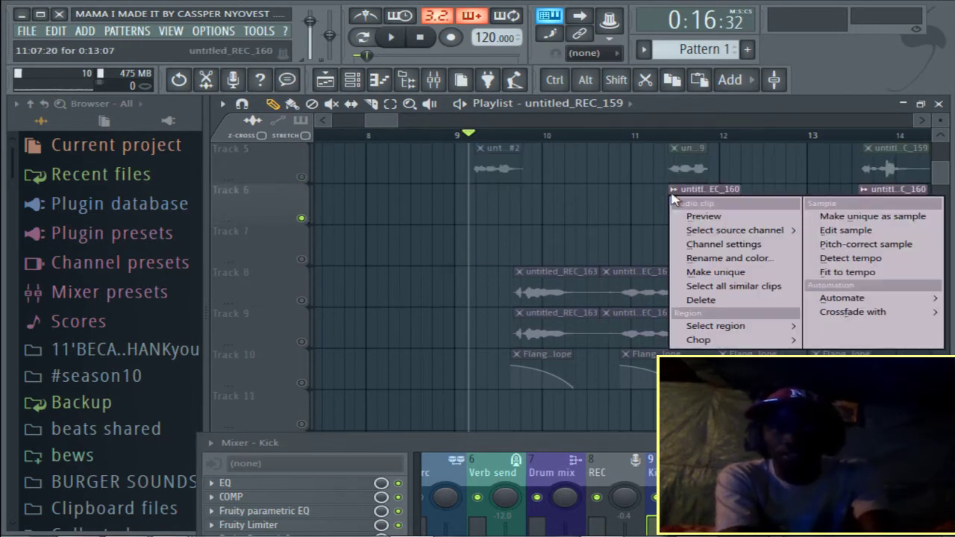
left_click(716, 244)
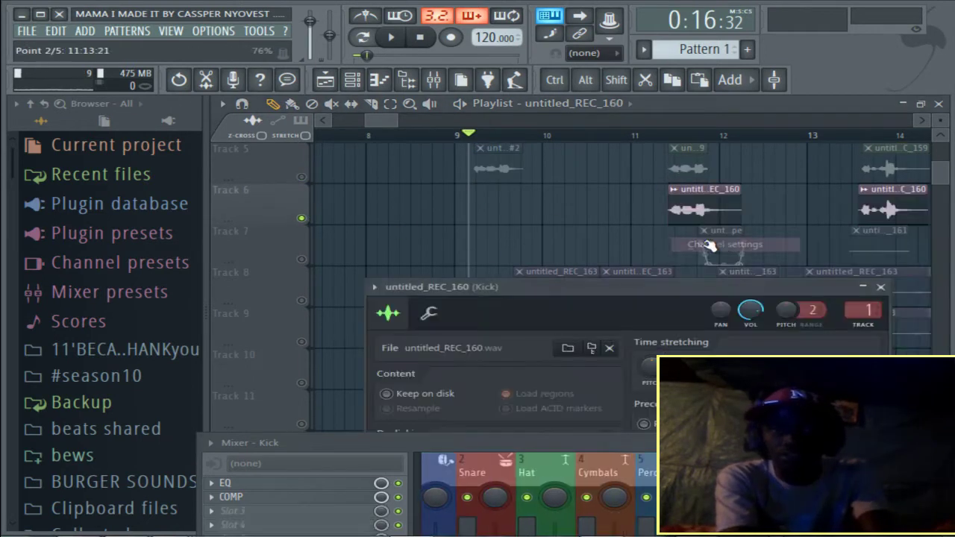
left_click(882, 288)
left_click_drag(544, 440, 672, 268)
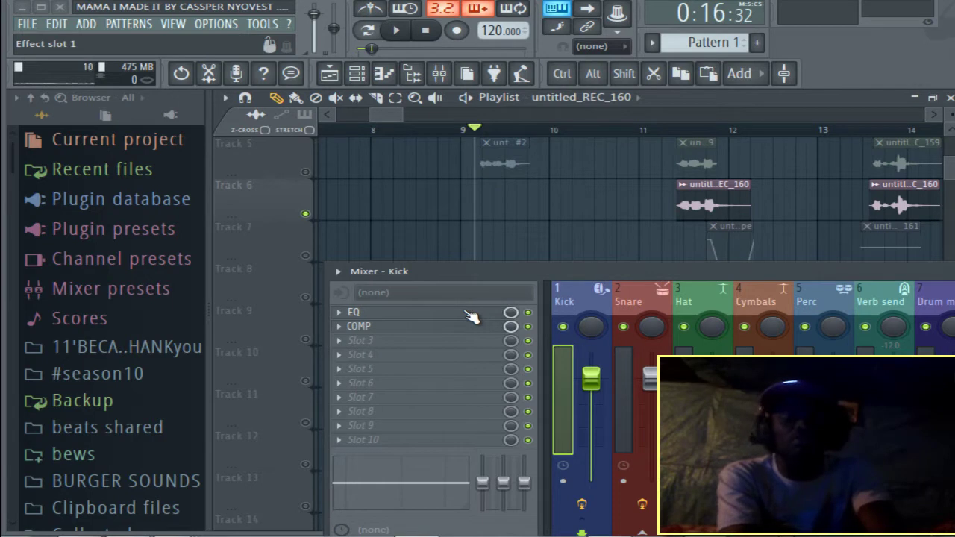
Step: Inspect the EQ and COMP effects on mixer track 1 used by the Track 6 clip, closing each one
left_click(470, 317)
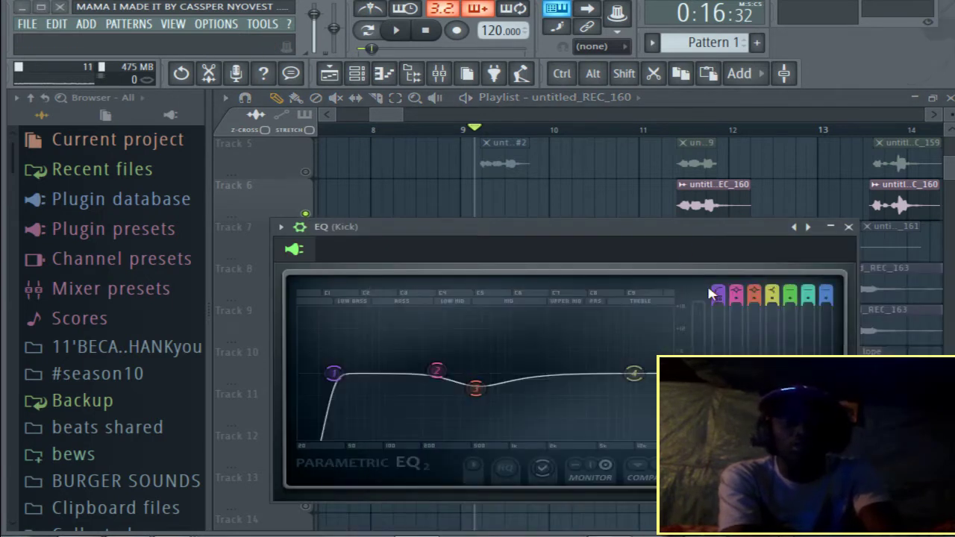
left_click_drag(666, 232, 628, 181)
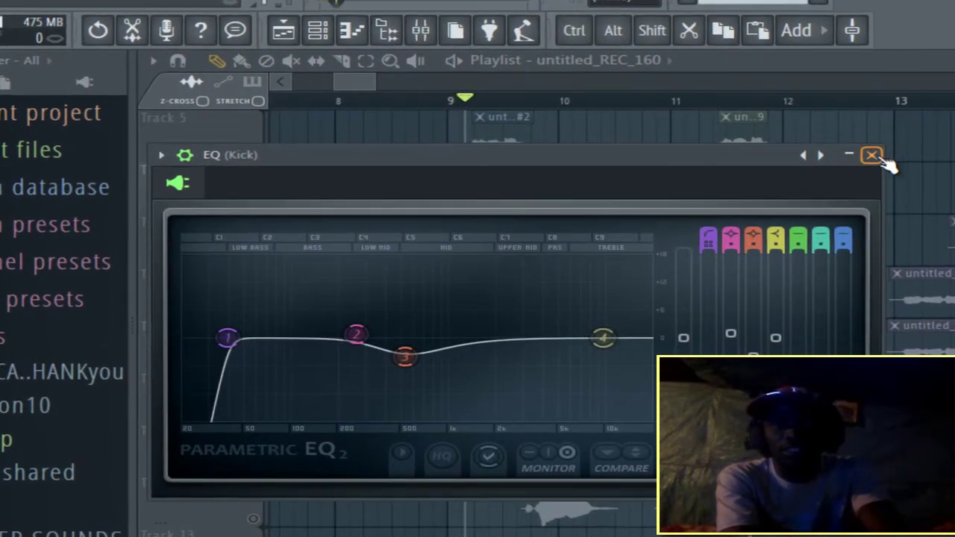
left_click(801, 175)
left_click_drag(688, 182, 674, 166)
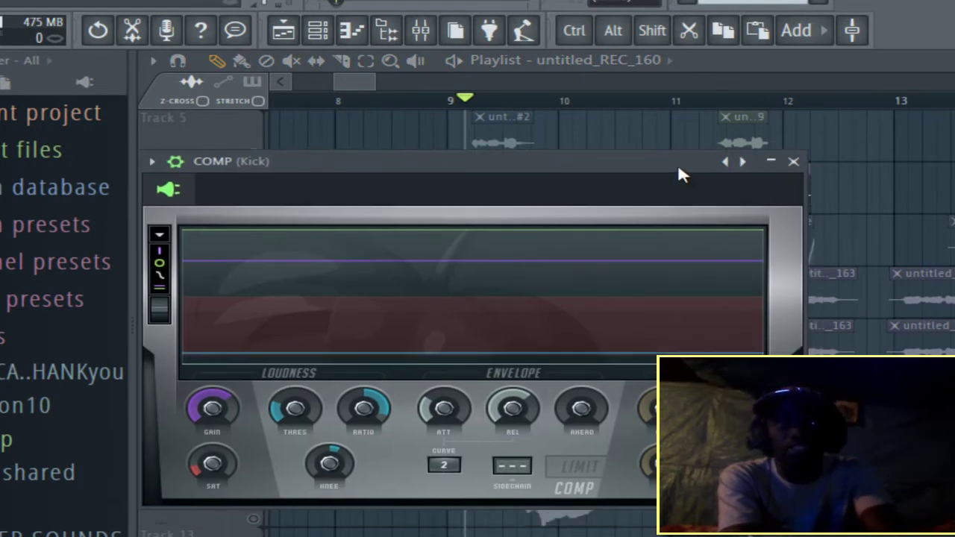
left_click(795, 163)
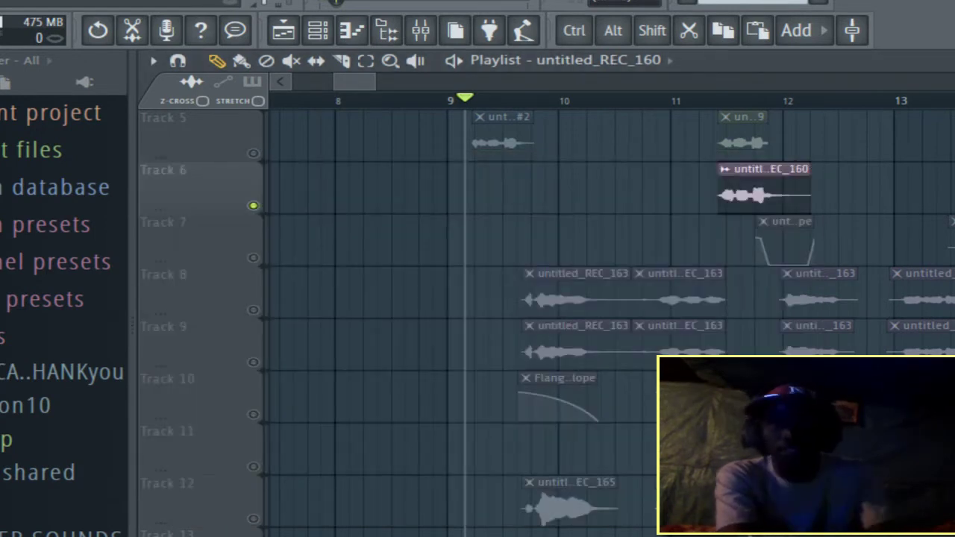
Step: Move the mixer out of the way, activate Track 7 alongside Track 6, and examine the untitled_REC_160 volume envelope around bar 12
key("F9")
left_click_drag(491, 366, 333, 325)
left_click_drag(636, 319, 543, 501)
left_click(254, 259)
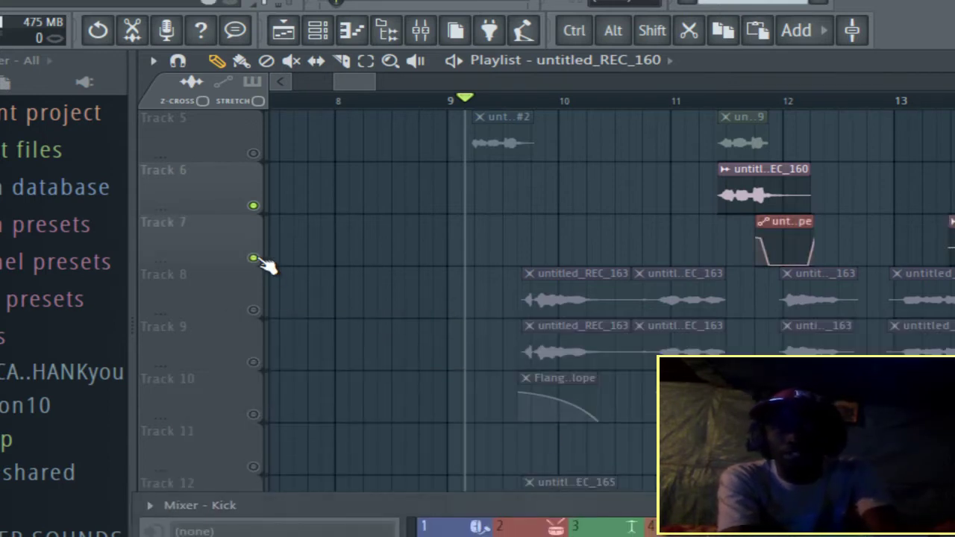
scroll(809, 135, "up", 5)
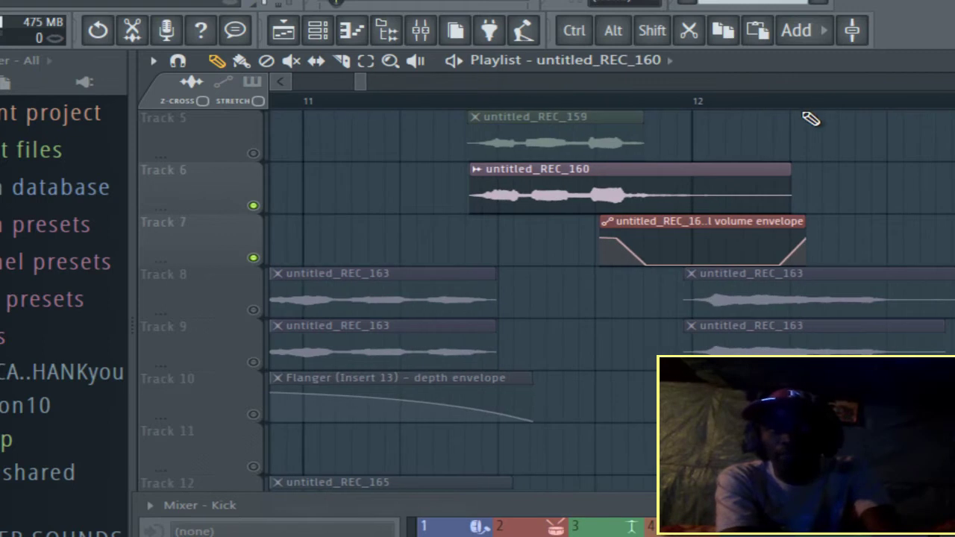
scroll(758, 113, "up", 3)
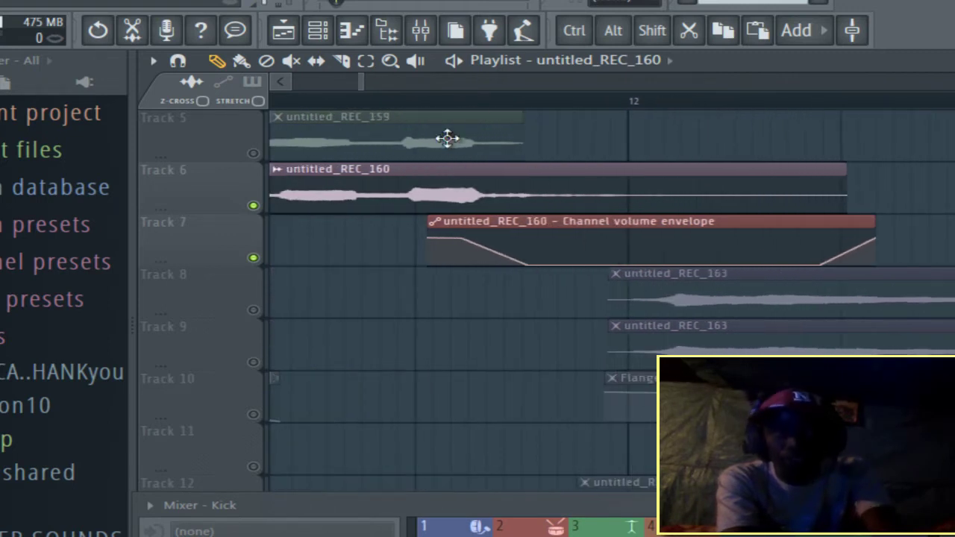
scroll(465, 100, "down", 4)
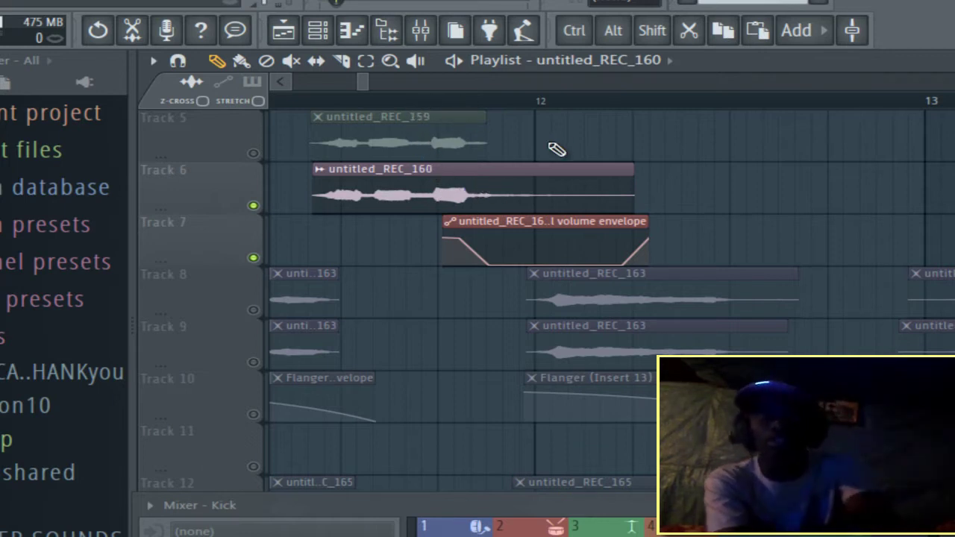
scroll(553, 117, "down", 2)
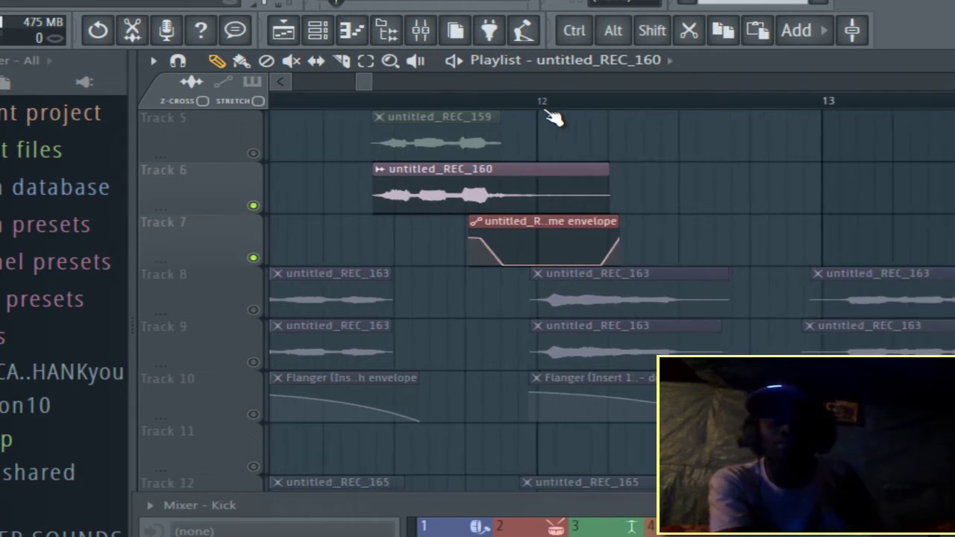
scroll(553, 117, "down", 2)
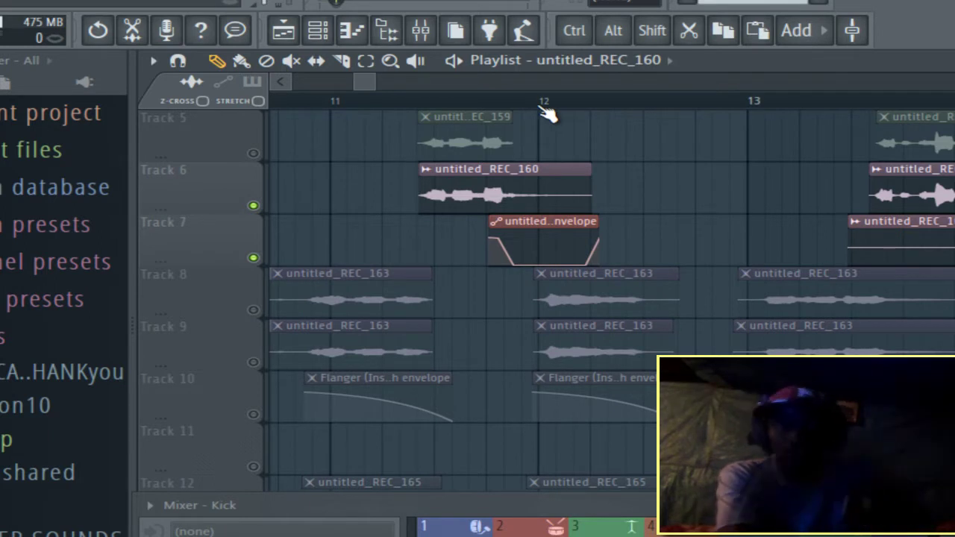
Step: Solo Track 8, check the channel settings of its first untitled_REC_163 clip, and close them
scroll(543, 110, "down", 2)
scroll(543, 110, "down", 1)
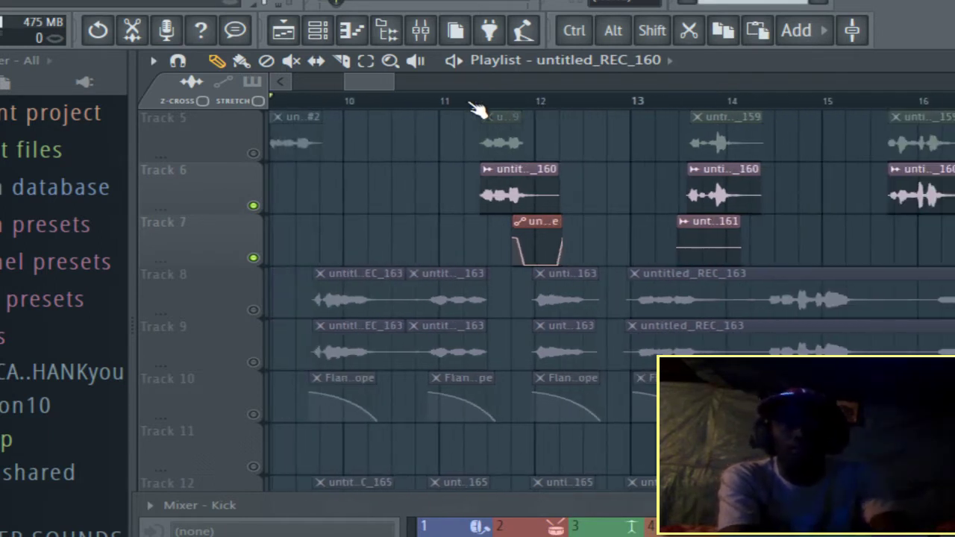
right_click(253, 310)
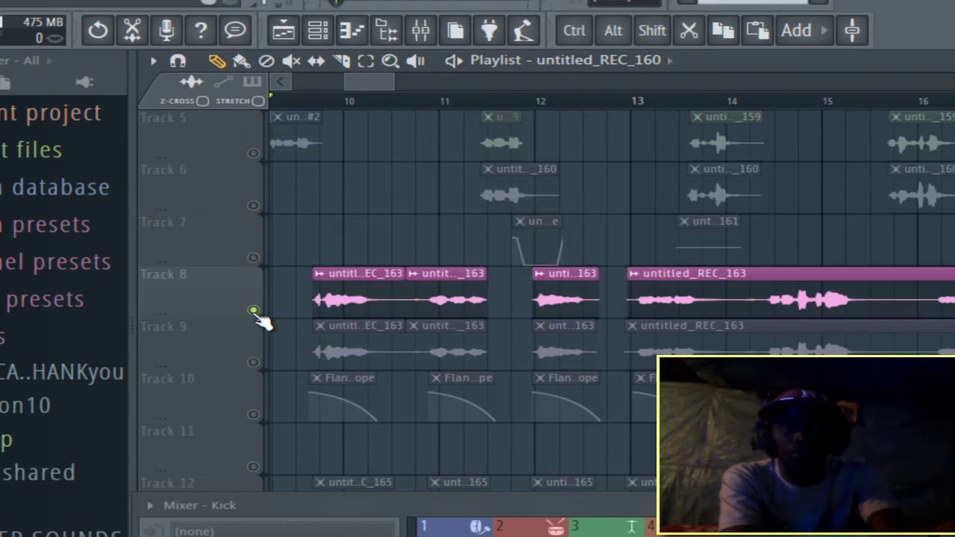
left_click(332, 276)
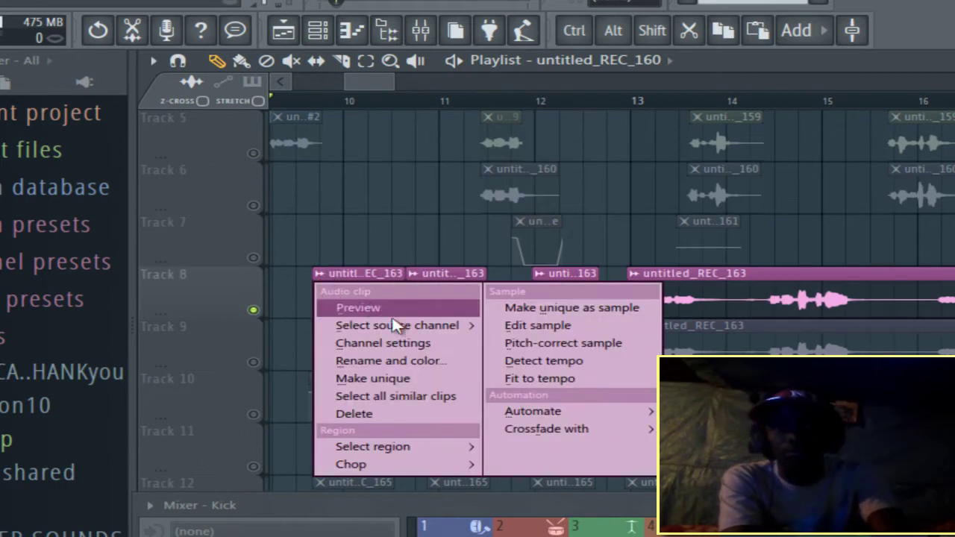
left_click(364, 344)
left_click(833, 172)
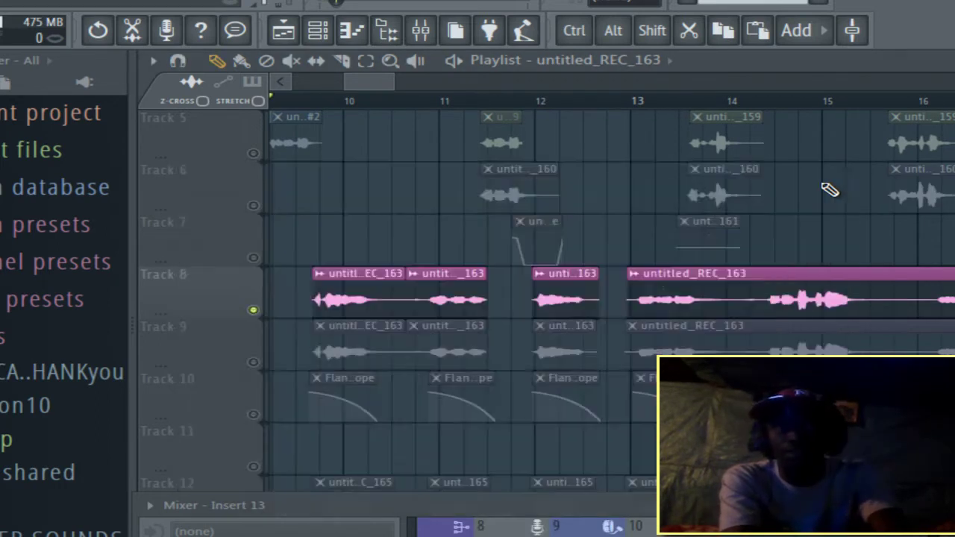
Step: Listen to the soloed Track 8 vocals from just before bar 10
key("space")
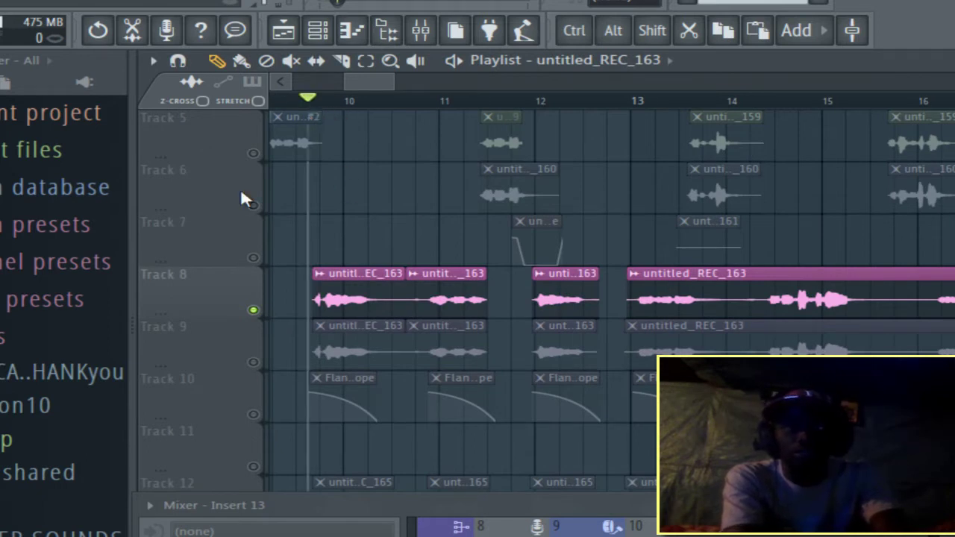
key("space")
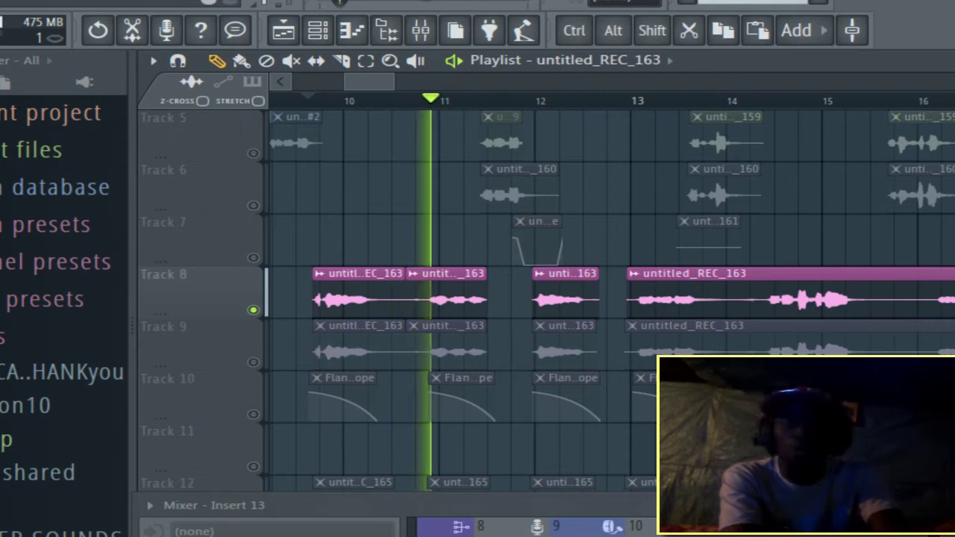
key("space")
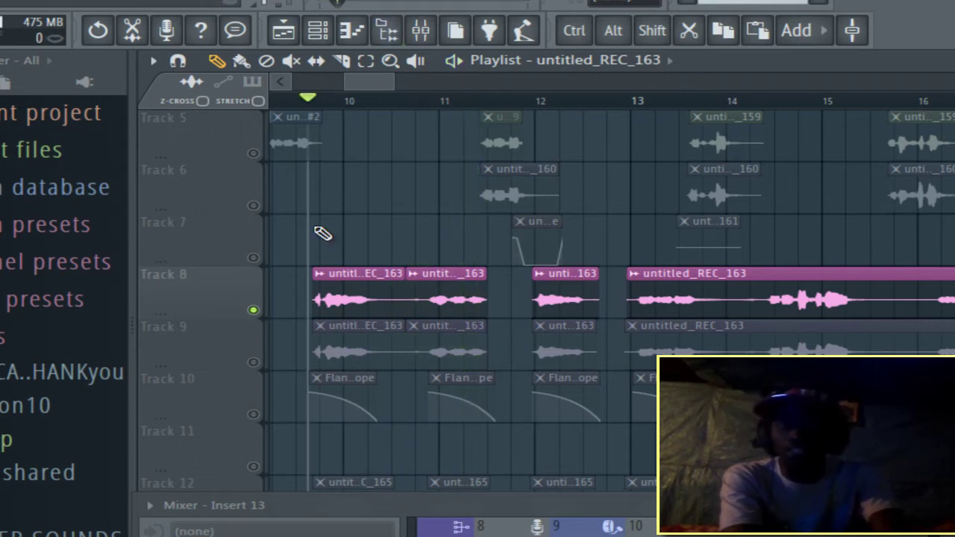
Step: Bring the mixer into view and inspect the first Fruity parametric EQ 2 on Insert 13, closing it when done
left_click_drag(486, 520, 827, 340)
left_click(623, 400)
left_click_drag(578, 333, 616, 455)
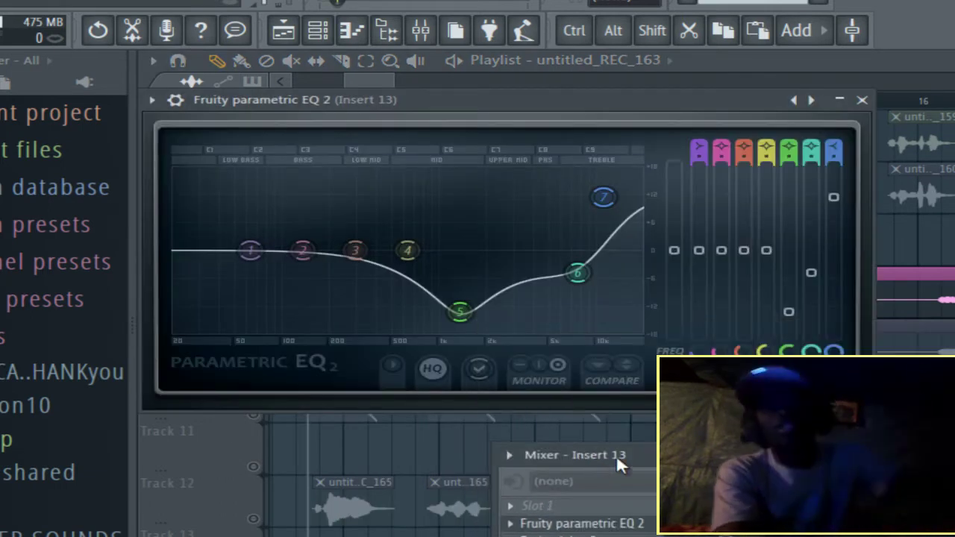
left_click(862, 100)
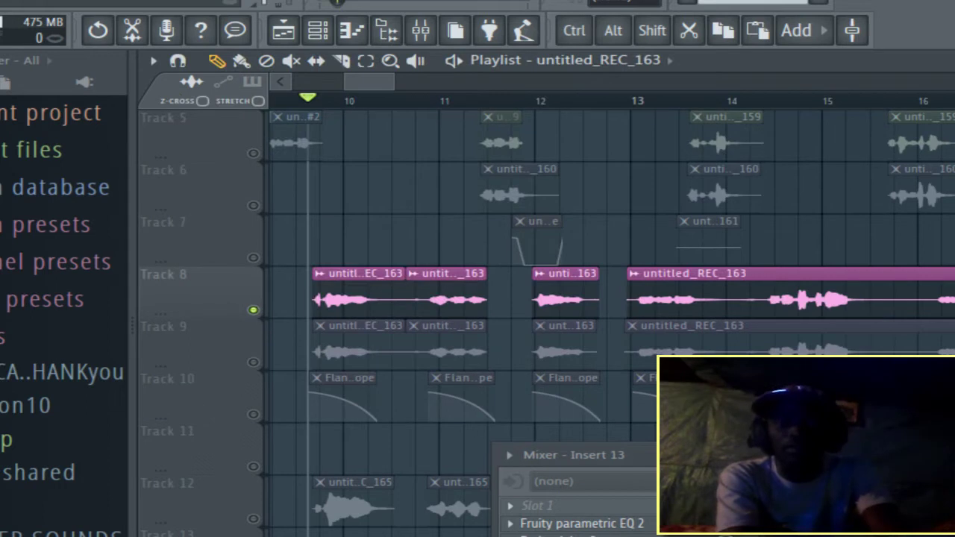
Step: Inspect the Fruity delay 2 and the second Fruity parametric EQ 2 on Insert 13, closing each one
left_click_drag(566, 454, 686, 432)
left_click(640, 519)
mouse_move(616, 229)
left_mouse_down()
mouse_move(588, 205)
mouse_move(607, 217)
left_mouse_up()
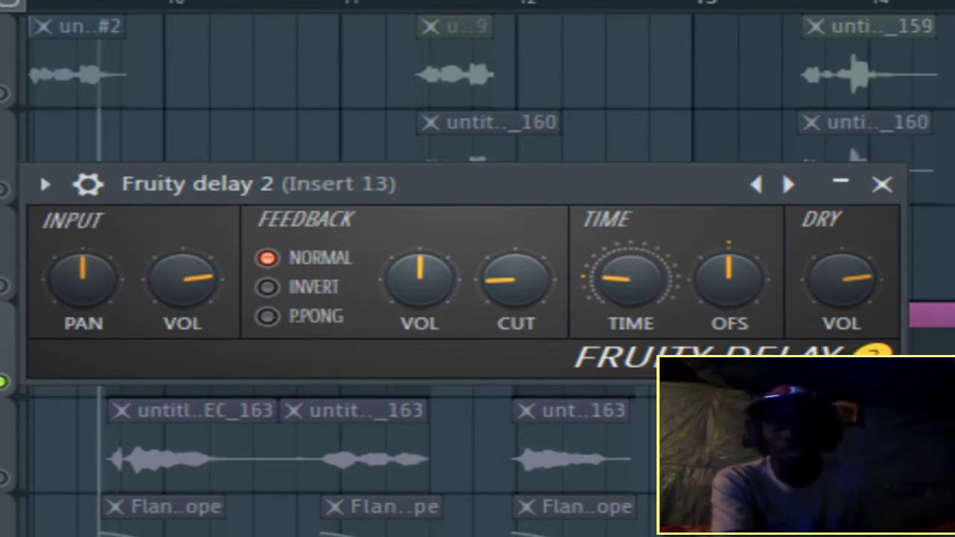
left_click(881, 185)
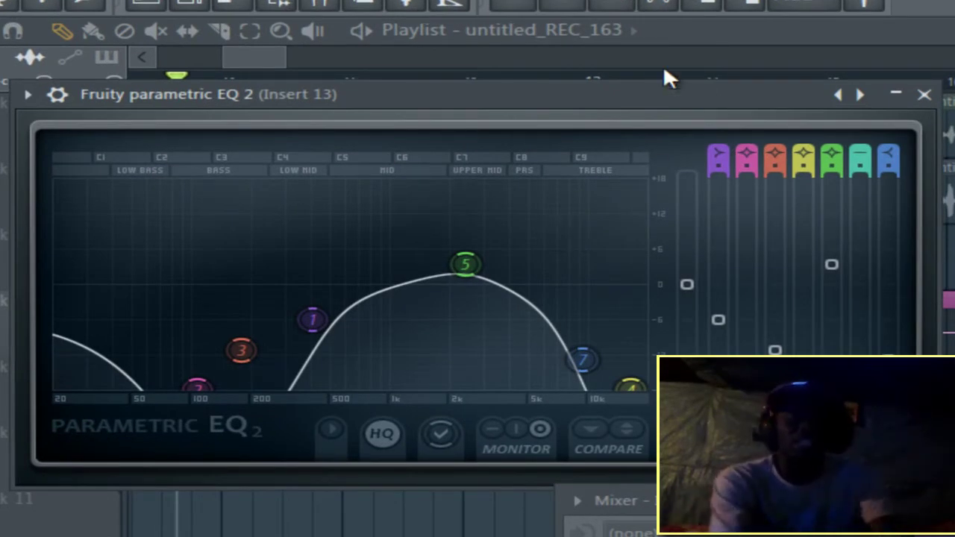
left_click(923, 95)
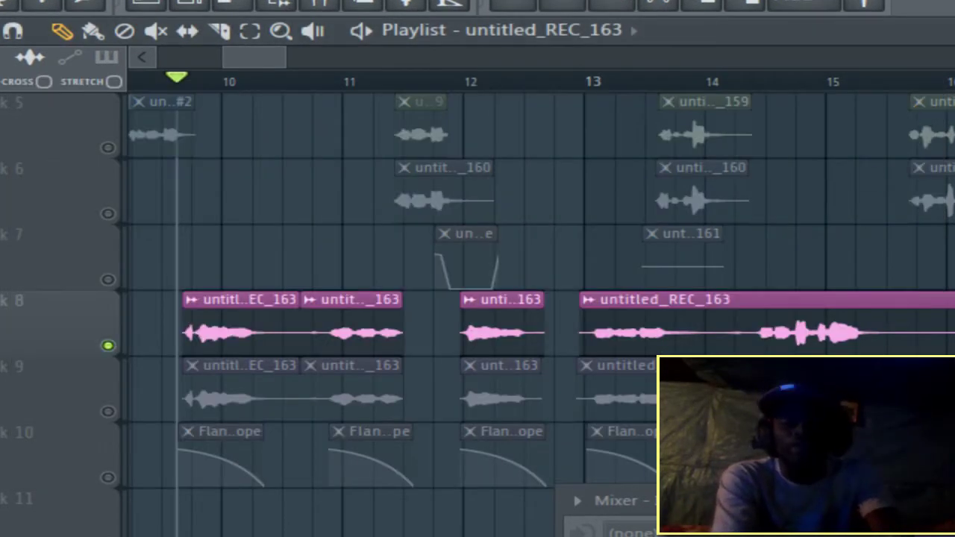
Step: Inspect the Fruity Chorus and Fruity Flanger settings on Insert 13, closing each one
key("F9")
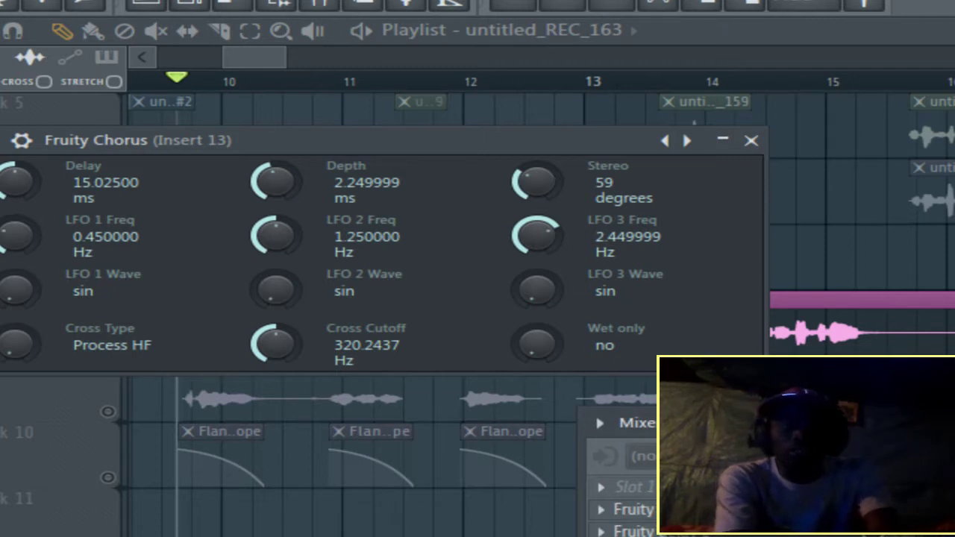
left_click(750, 141)
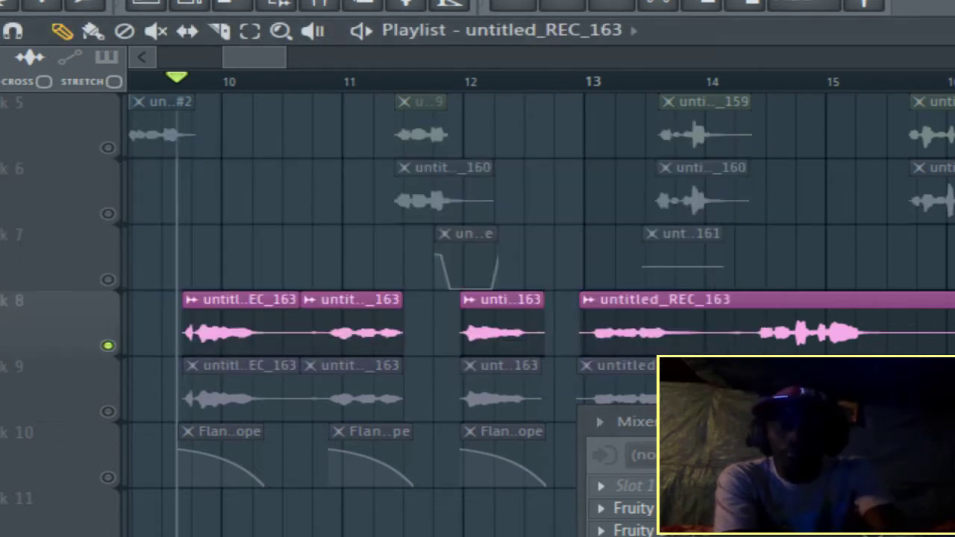
left_click(634, 530)
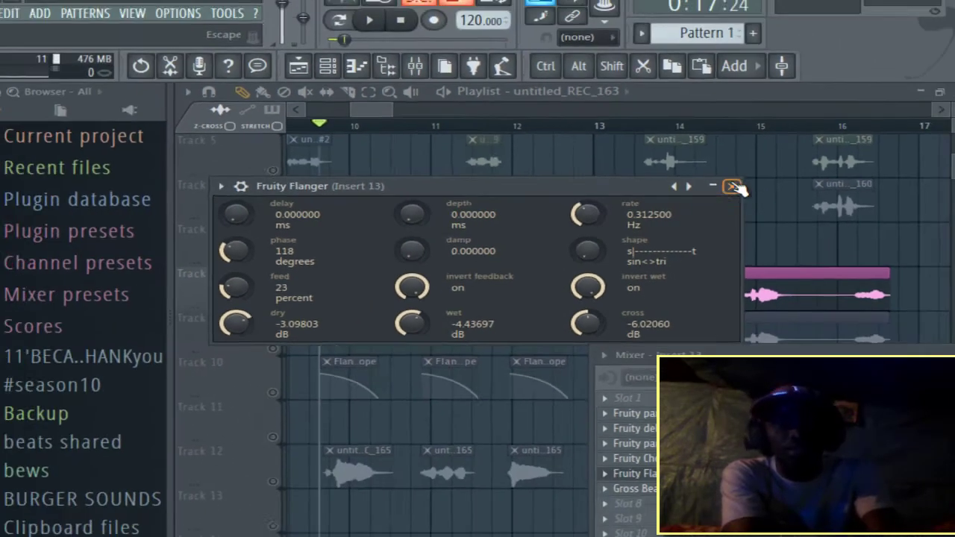
left_click(789, 171)
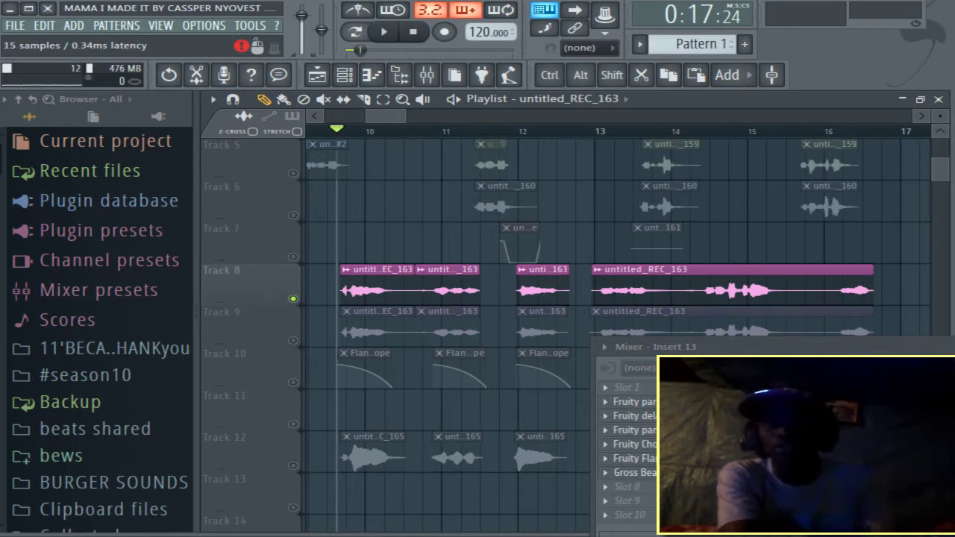
Step: Review both Fruity parametric EQ 2 curves and the Fruity delay 2 on Insert 13 once more, closing each window
left_click(641, 401)
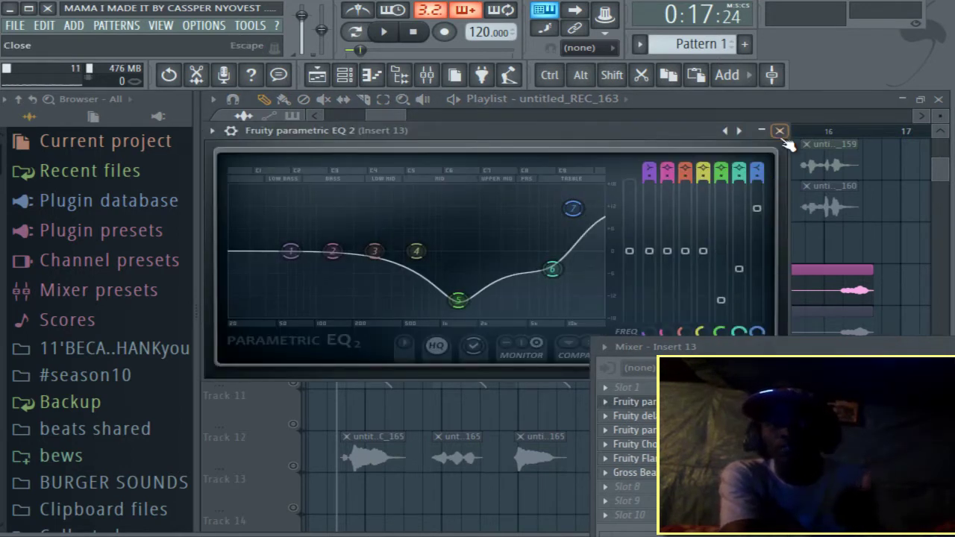
left_click(783, 134)
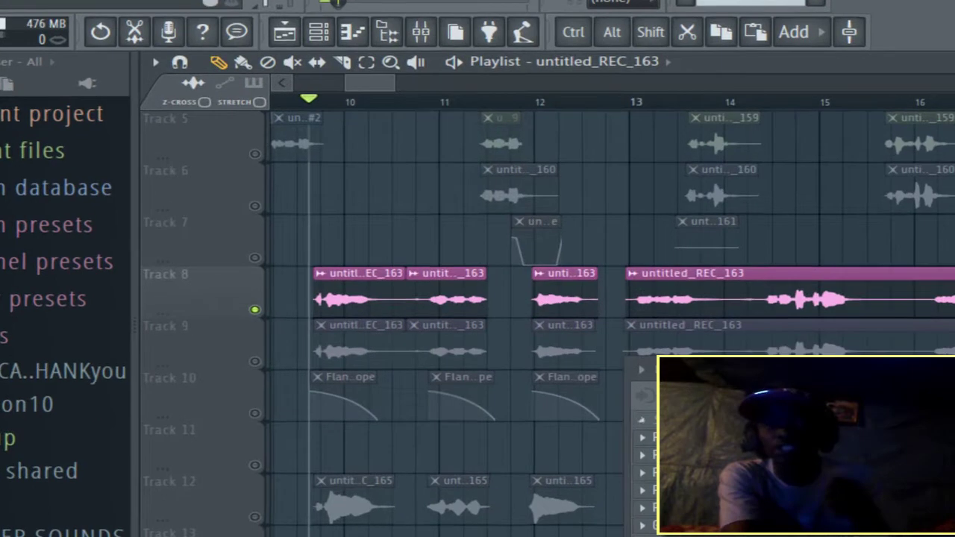
left_click(647, 472)
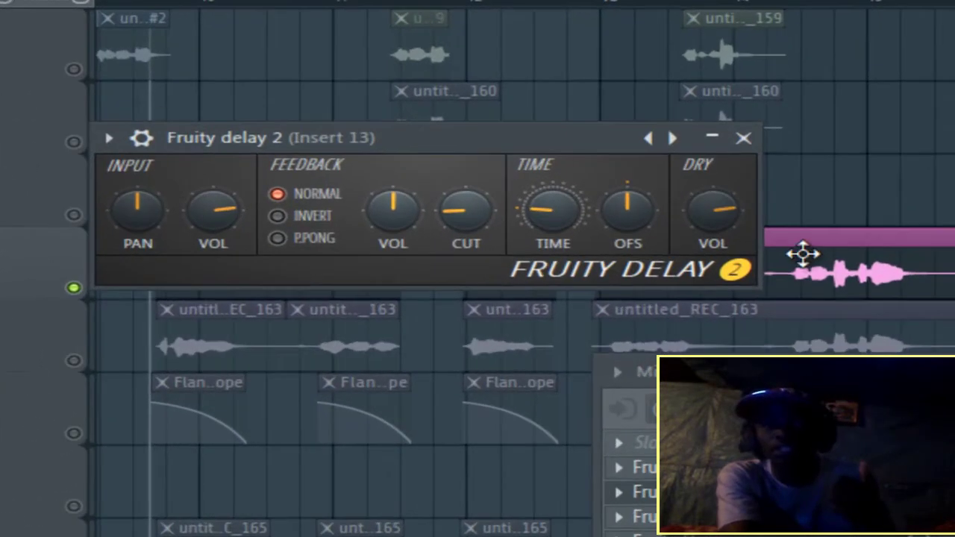
left_click(745, 133)
left_click(649, 521)
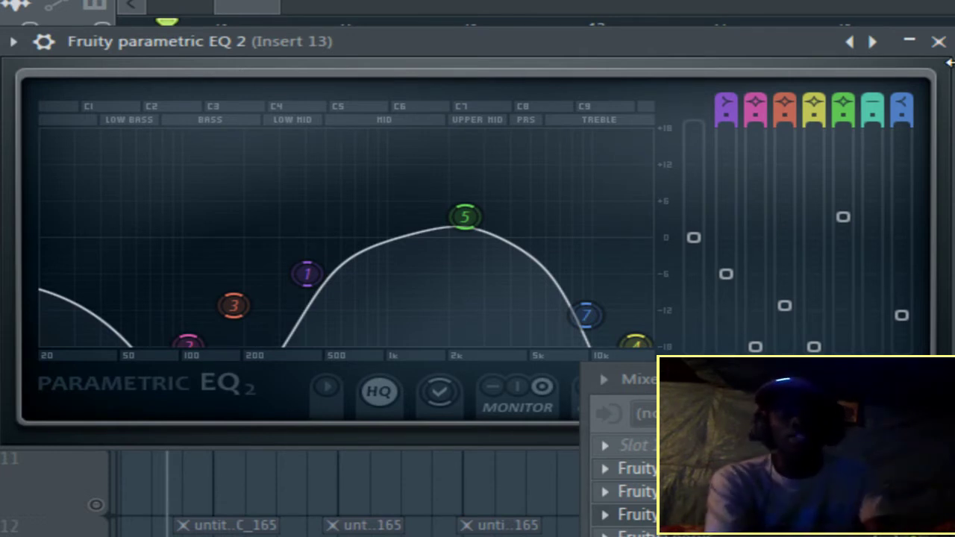
left_click(938, 42)
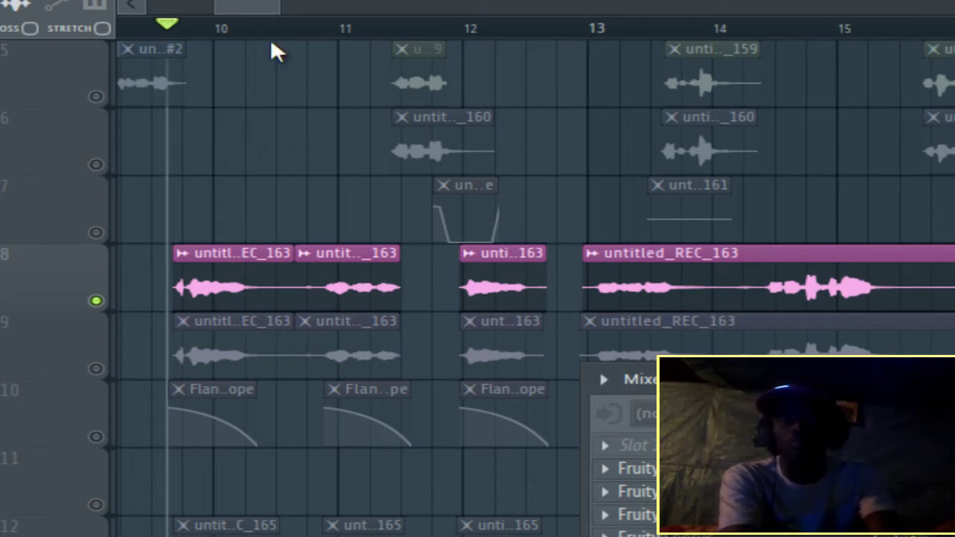
Step: Play Track 8 alone, then activate Track 9 alongside it and listen to both layers together
key("space")
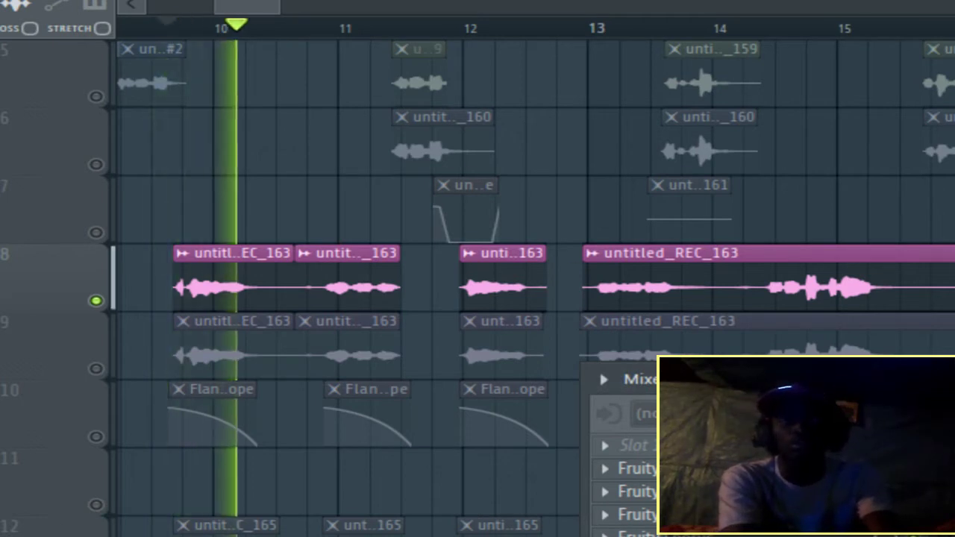
key("space")
left_click(95, 369)
key("space")
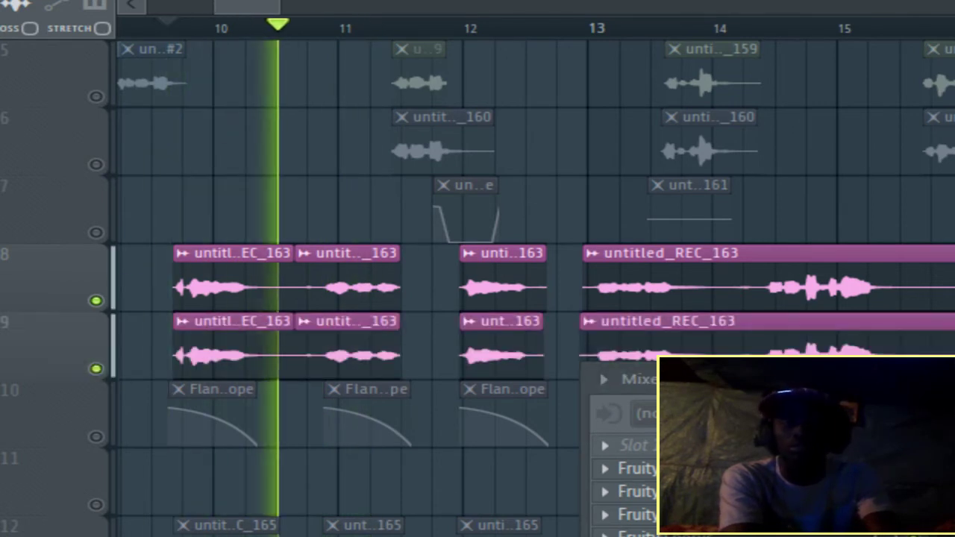
key("space")
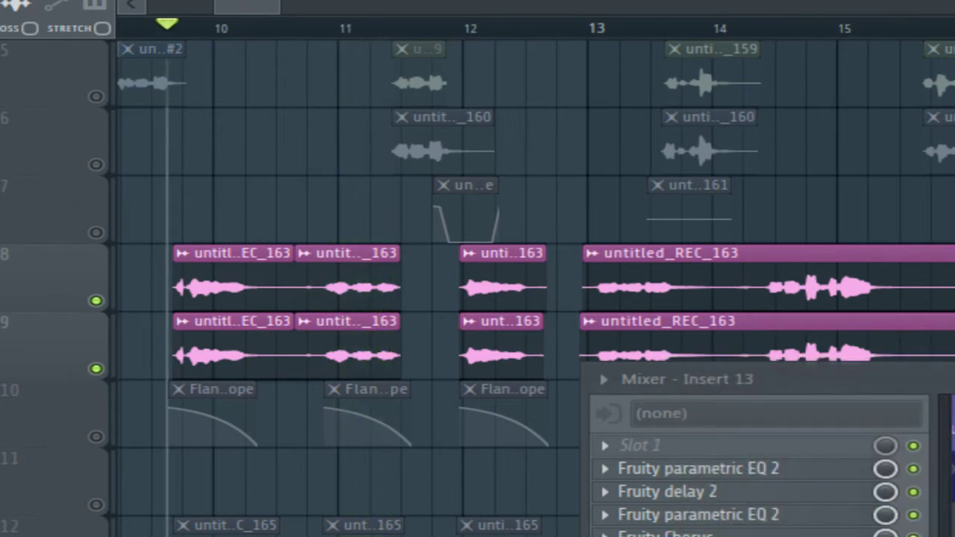
Step: Trim the start of the second untitled_REC_163 clip on both Track 8 and Track 9, just before bar 11
left_click_drag(306, 267, 319, 262)
left_click_drag(297, 349, 311, 351)
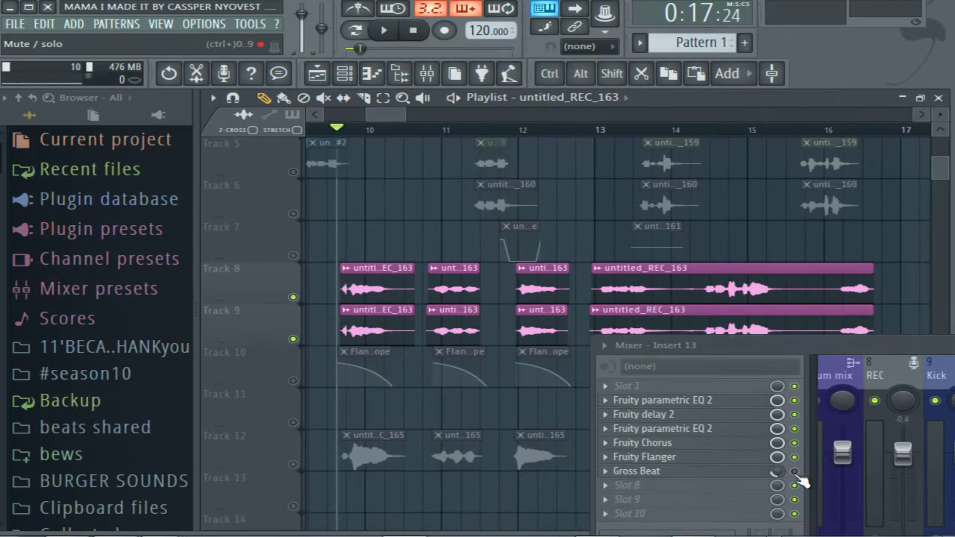
Step: Examine Gross Beat on Insert 13 and its list of presets, and close it without choosing one
left_click(723, 474)
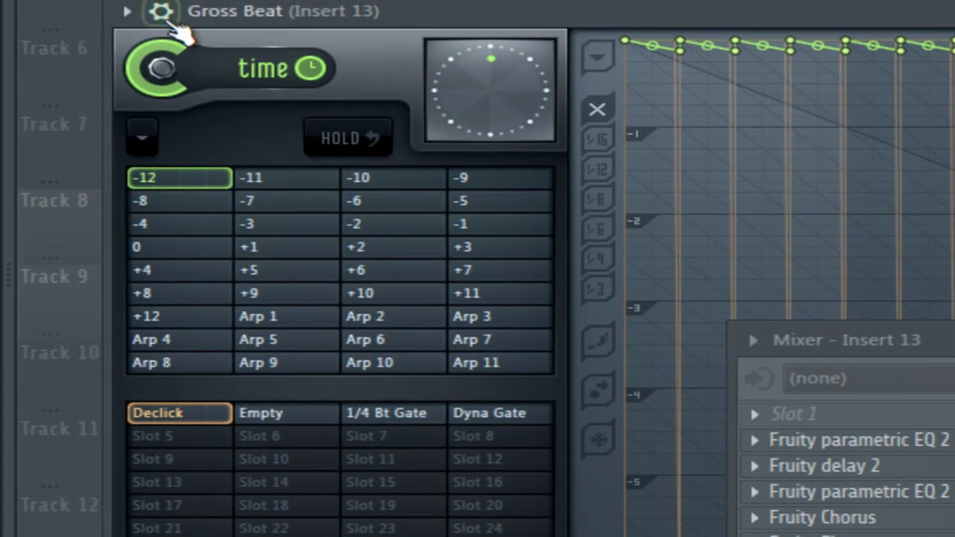
left_click(127, 11)
mouse_move(246, 89)
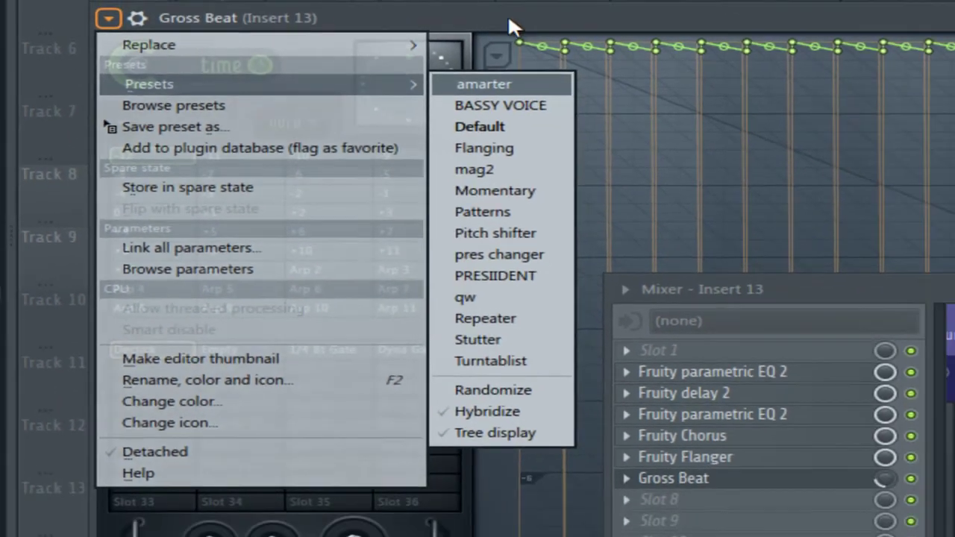
key("Escape")
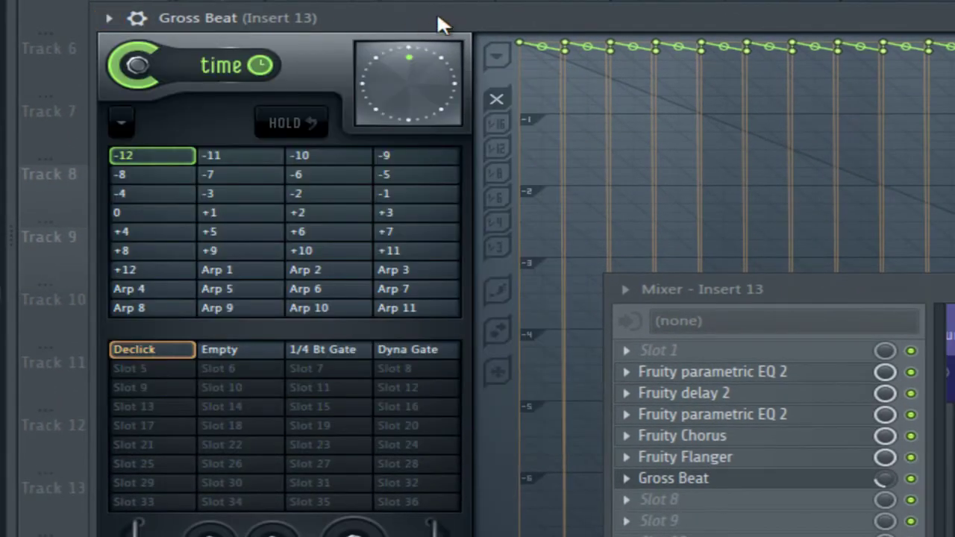
left_click(843, 88)
Step: Move the mixer clear of the early clips and listen twice to Tracks 8 and 9 with Gross Beat enabled
left_click_drag(887, 296, 798, 196)
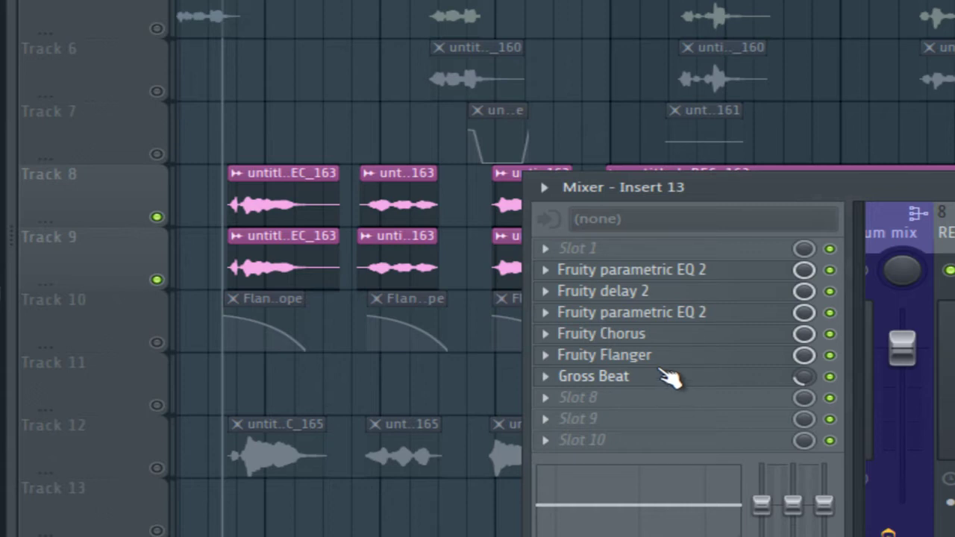
left_click_drag(702, 192, 652, 224)
key("space")
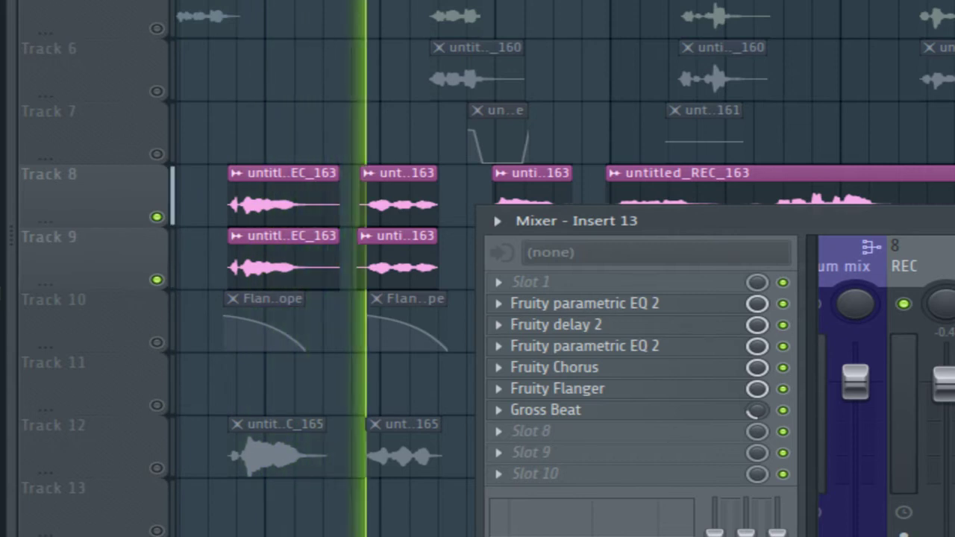
key("space")
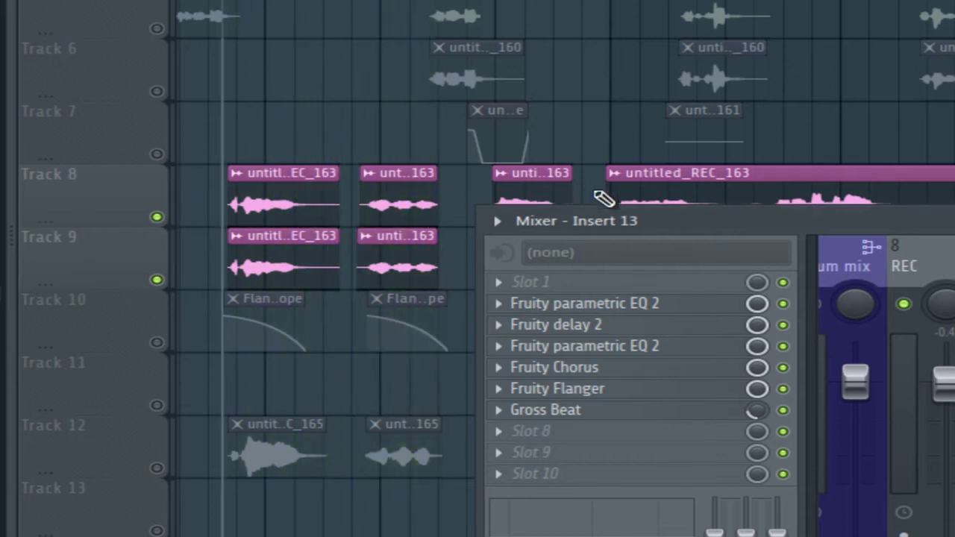
key("space")
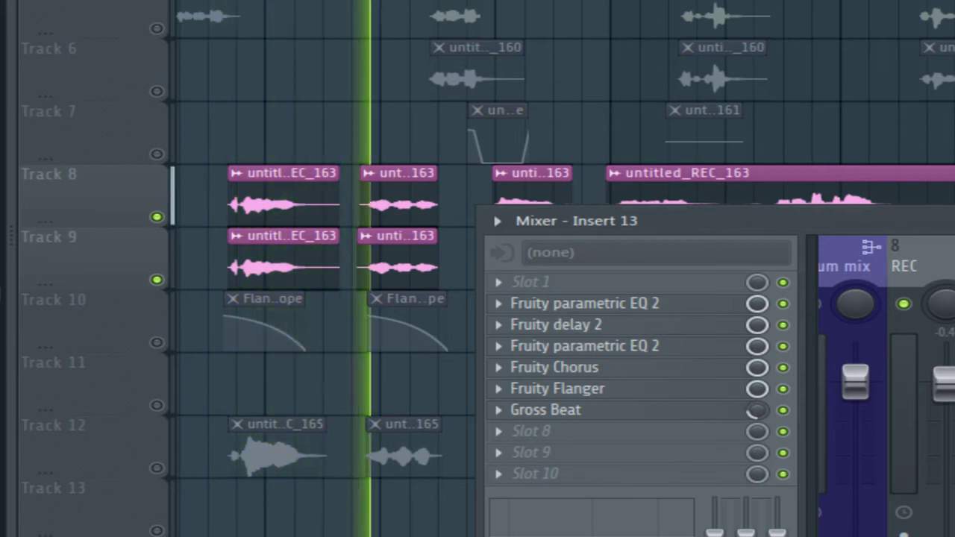
key("space")
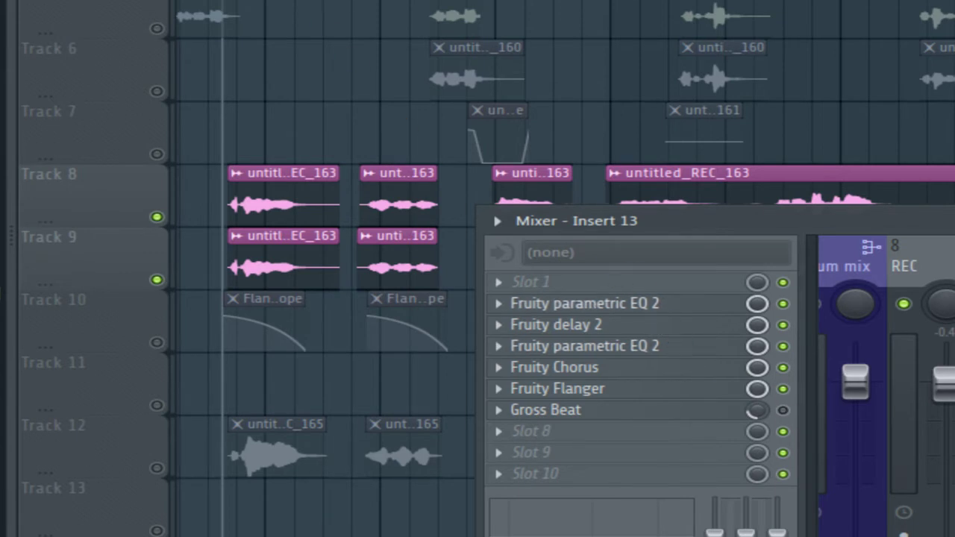
Step: Play Tracks 8 and 9 with Gross Beat disabled on Insert 13, and reposition the mixer to show more of its tracks
key("space")
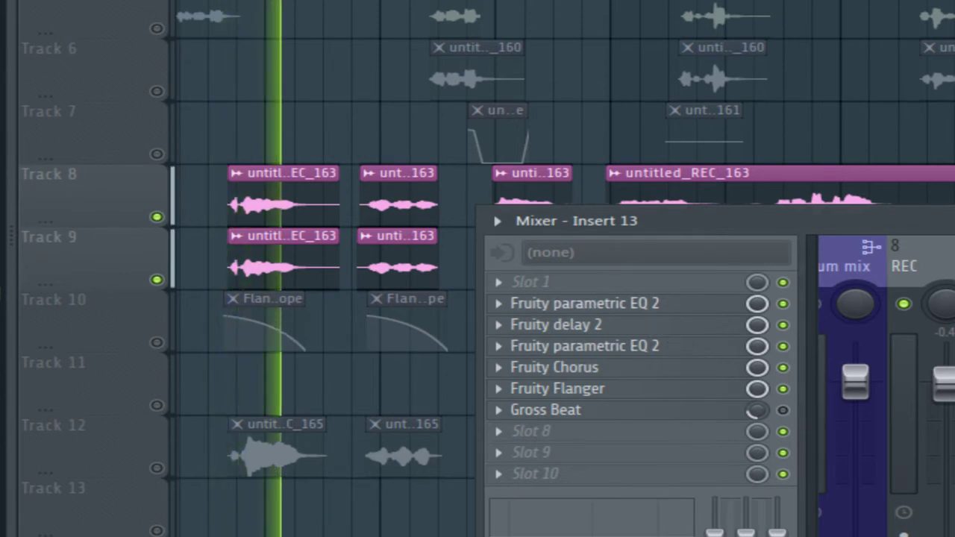
key("space")
left_click_drag(686, 224, 366, 243)
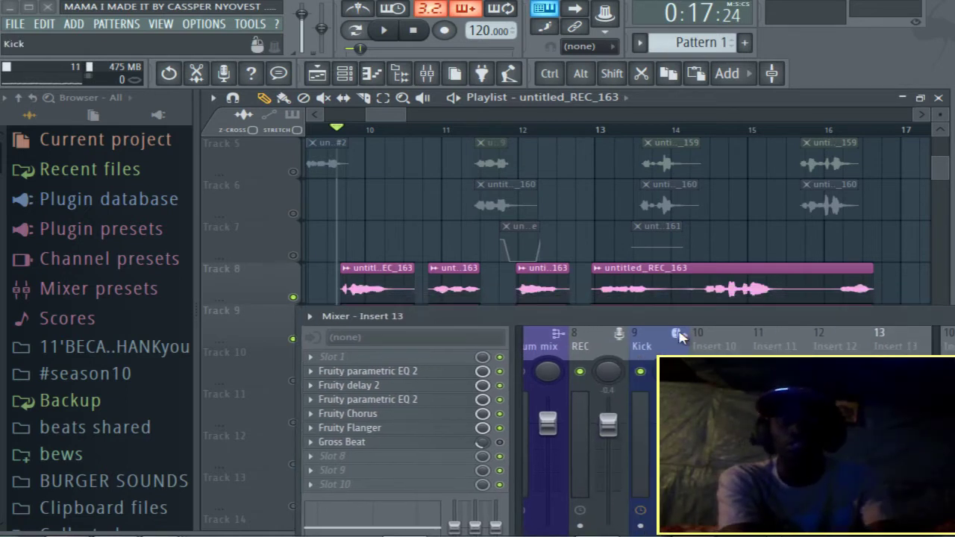
Step: Move the mixer clear of the lower tracks and enable Track 10 to view its Flanger depth envelopes under Tracks 8 and 9
left_click_drag(679, 336, 597, 472)
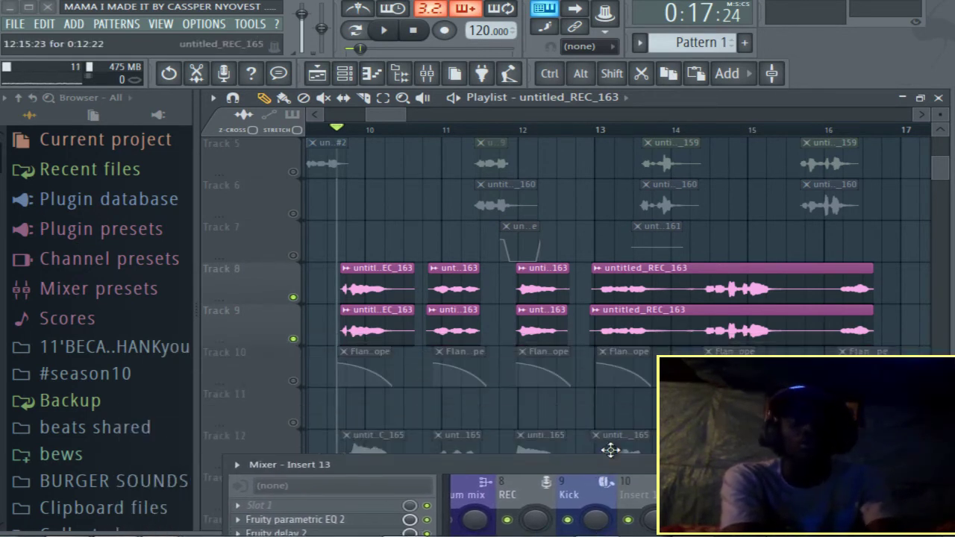
scroll(634, 388, "down", 2)
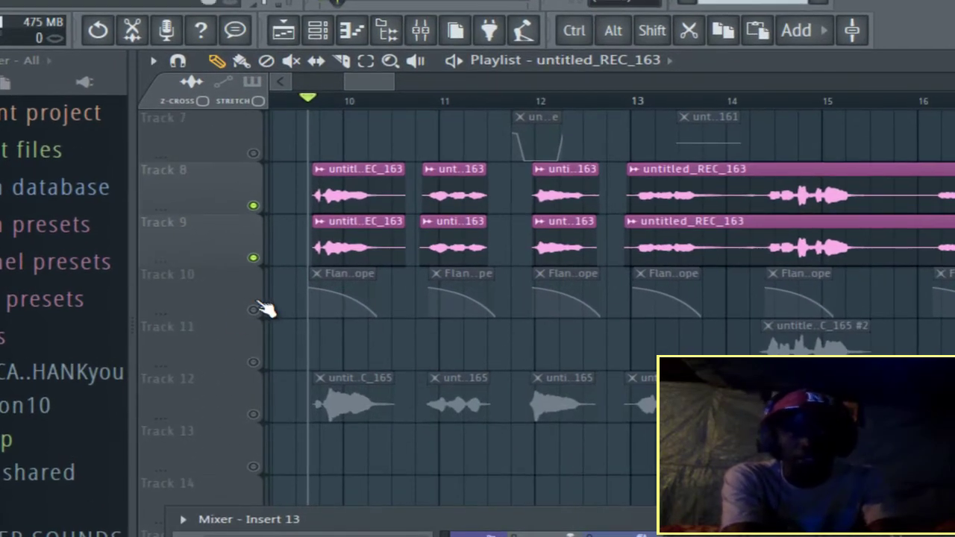
left_click(254, 309)
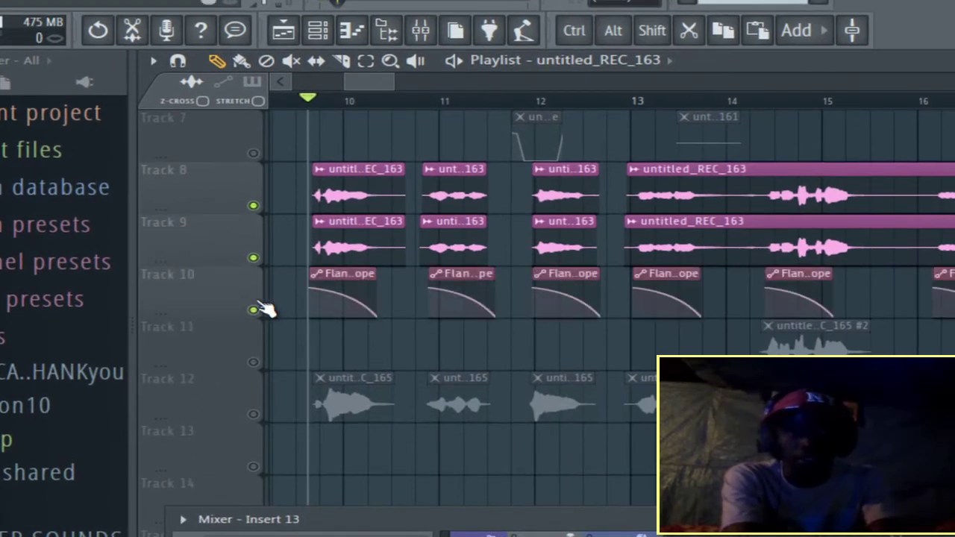
scroll(341, 100, "up", 4)
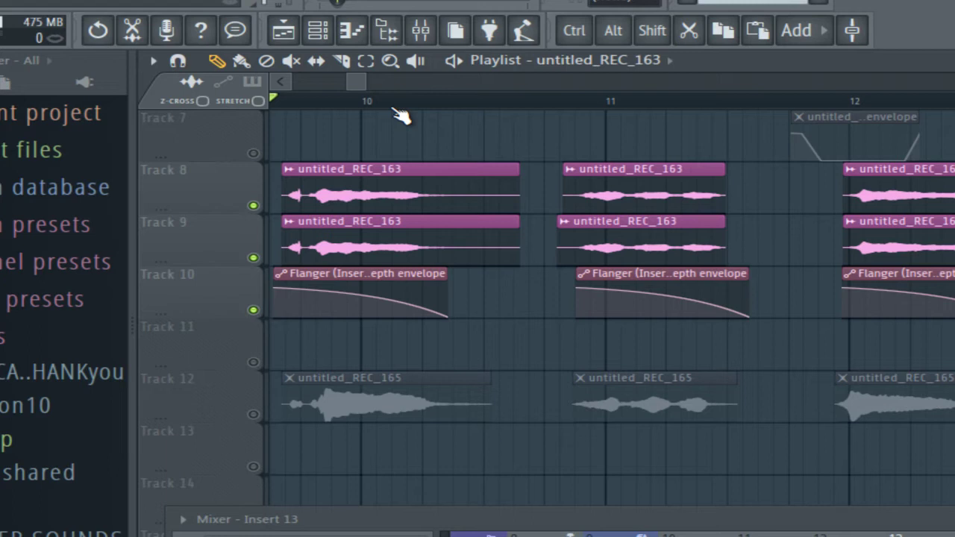
scroll(448, 110, "down", 3)
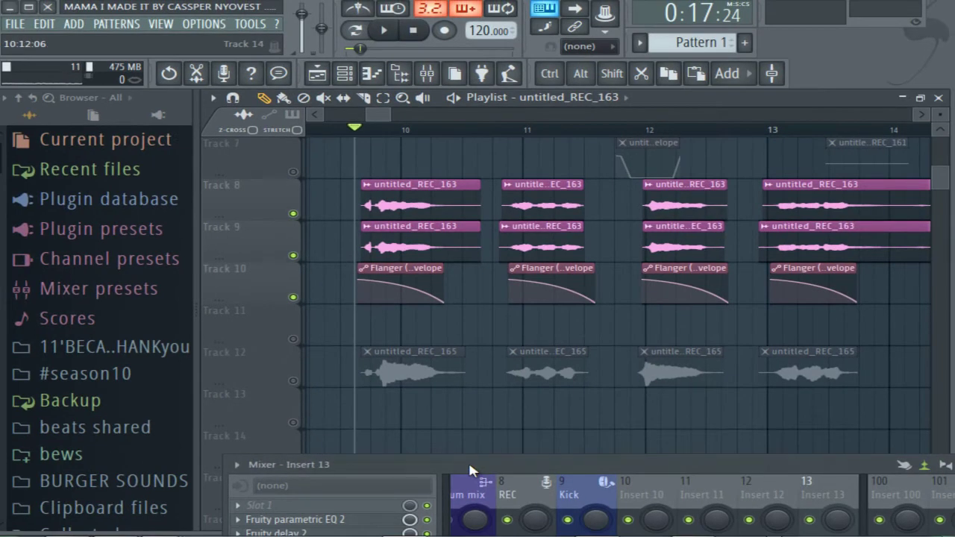
left_click_drag(470, 459, 435, 439)
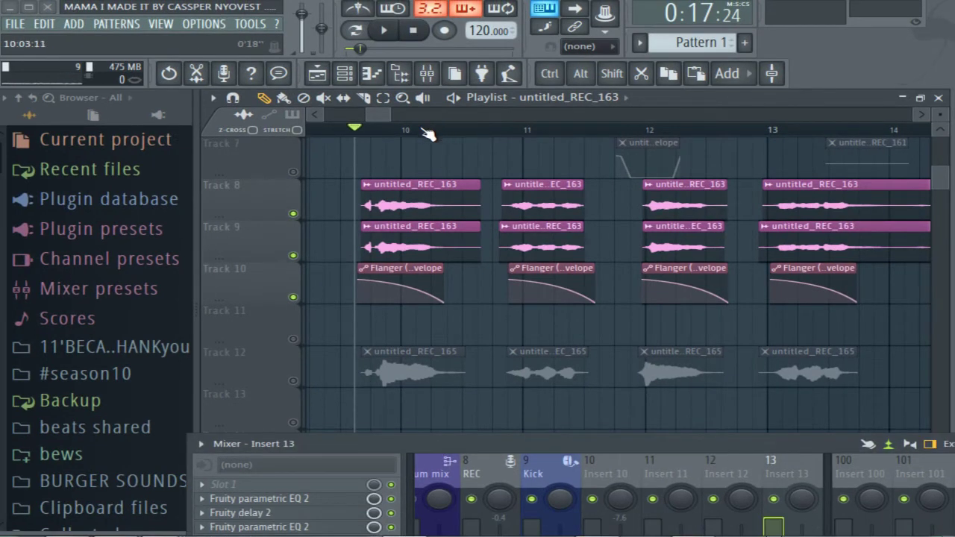
Step: Solo Track 12 and preview its first untitled_REC_165 clip
right_click(292, 381)
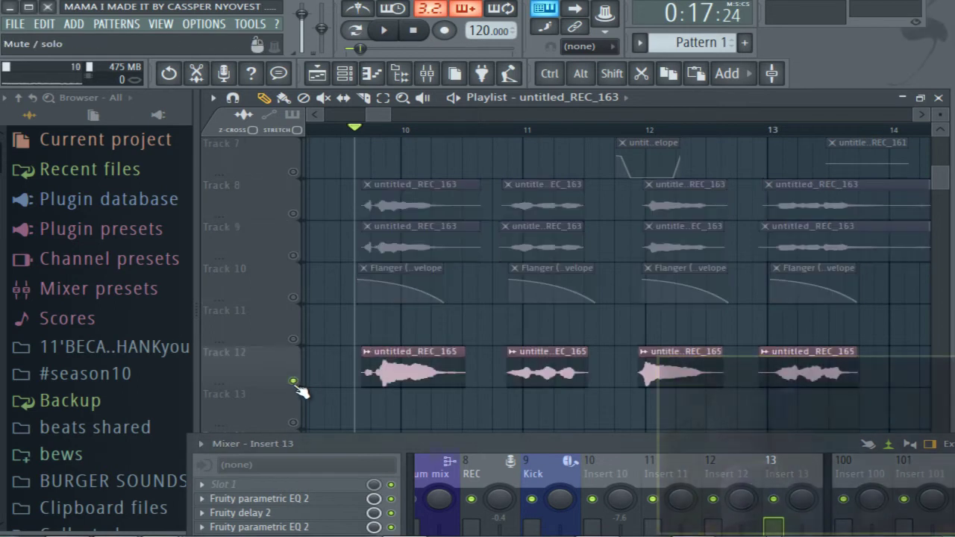
right_click(392, 356)
key("Escape")
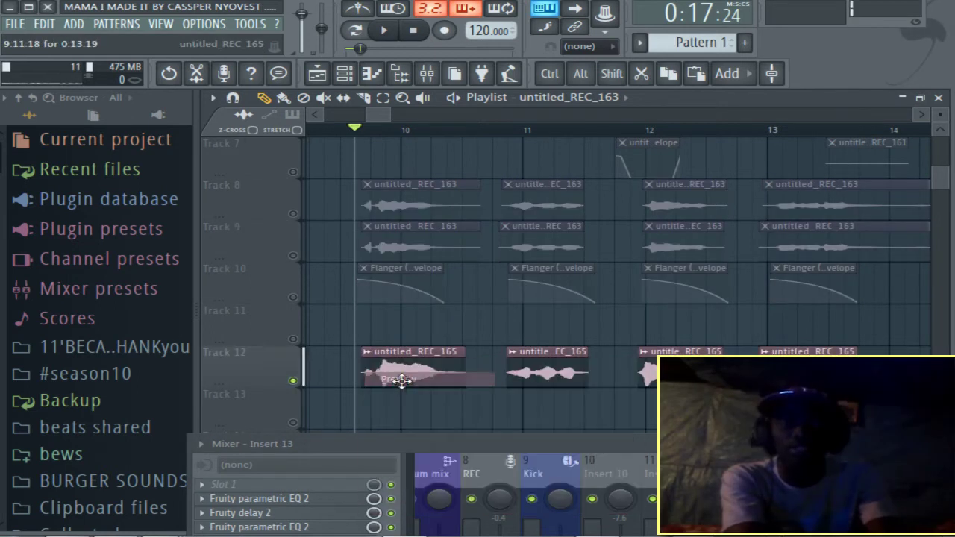
left_click(418, 32)
right_click(369, 359)
left_click(416, 408)
left_click(812, 218)
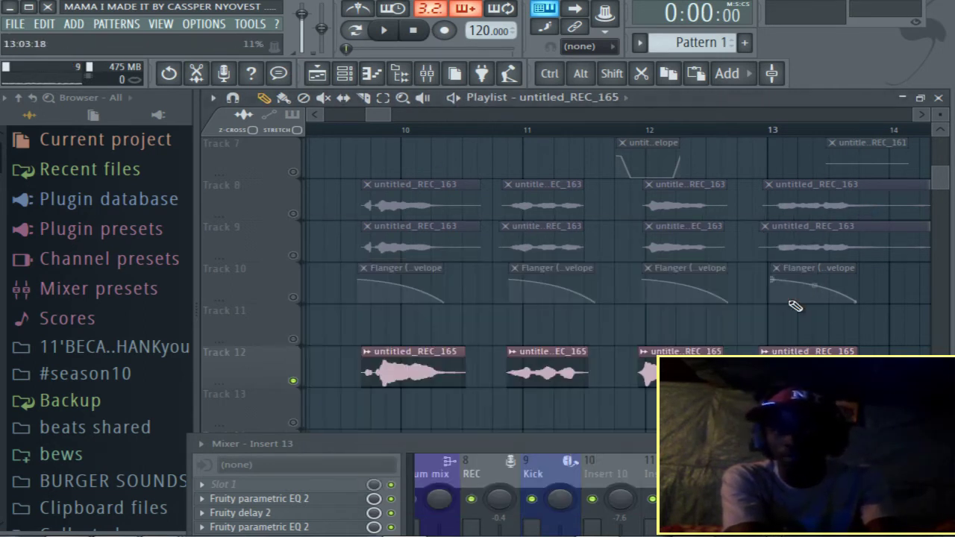
Step: Look over the Track 12 clips, end the solo so all playlist tracks are enabled, and hide the mixer
left_click_drag(695, 449, 694, 394)
left_click_drag(614, 387, 494, 432)
scroll(527, 130, "down", 5)
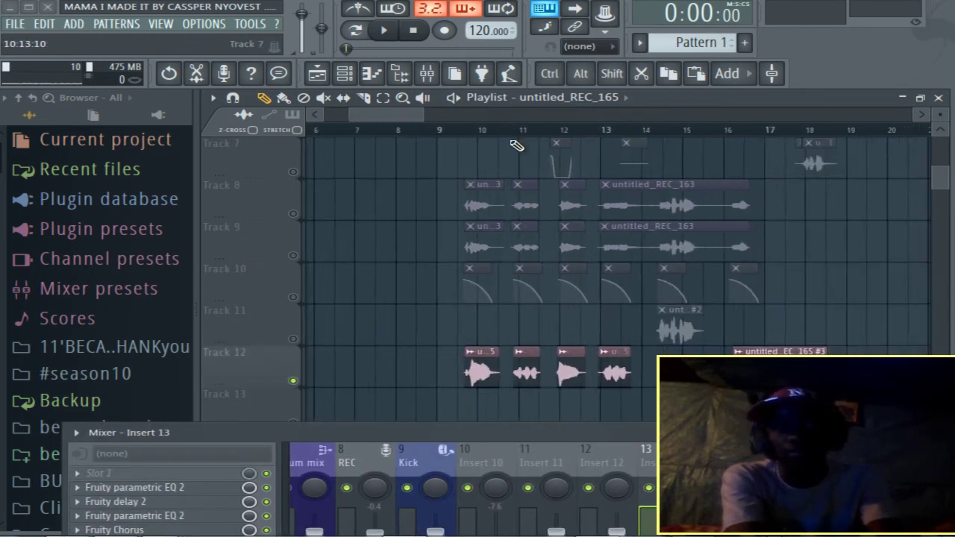
scroll(612, 299, "down", 3)
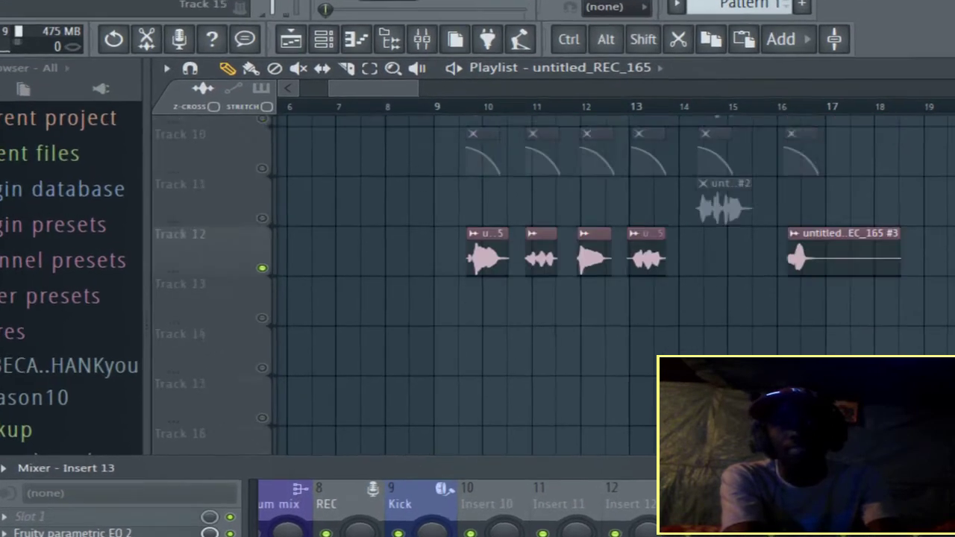
scroll(315, 286, "up", 3)
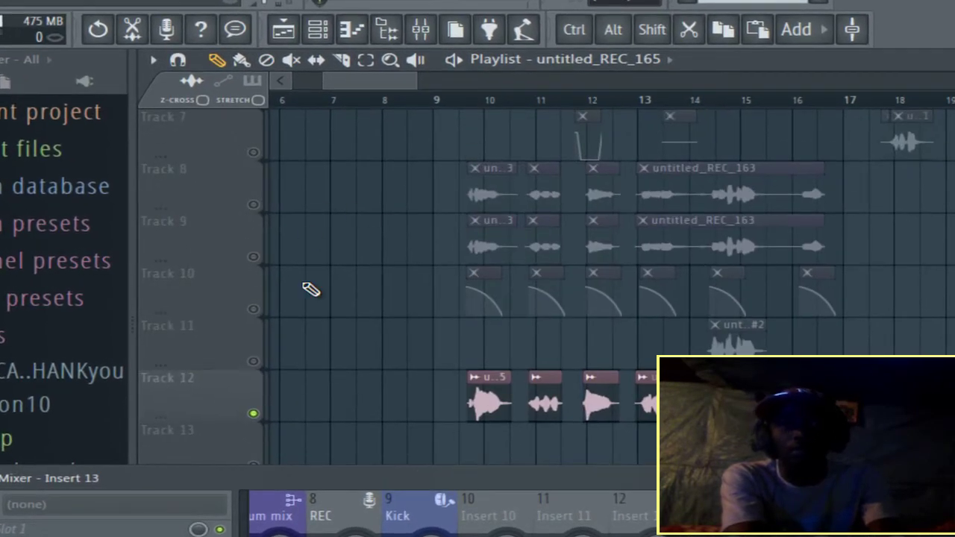
right_click(263, 406)
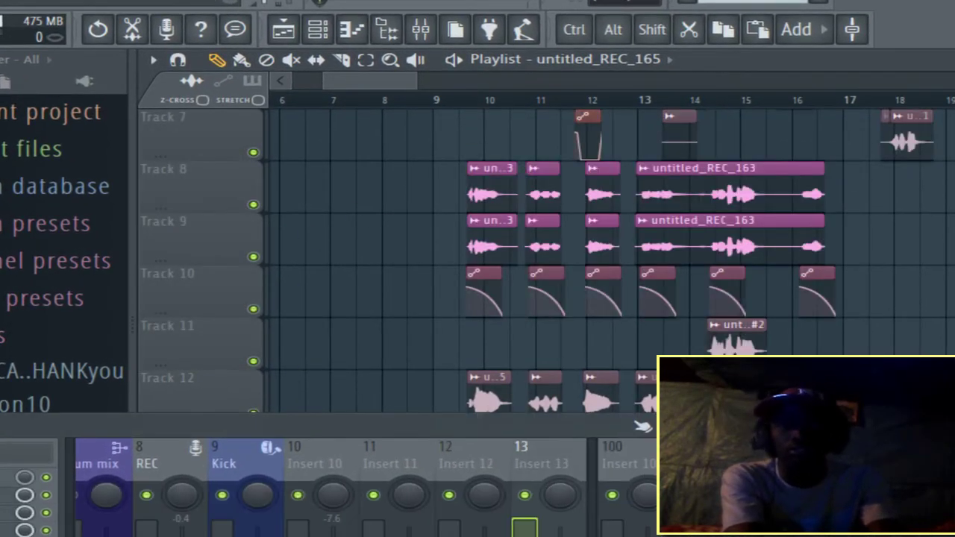
key("F9")
Step: Mute the original song on Track 2 and play the remake with all vocal tracks from about bar 7, pausing past bar 18
scroll(938, 260, "up", 2)
scroll(938, 260, "up", 2)
left_click_drag(420, 79, 535, 134)
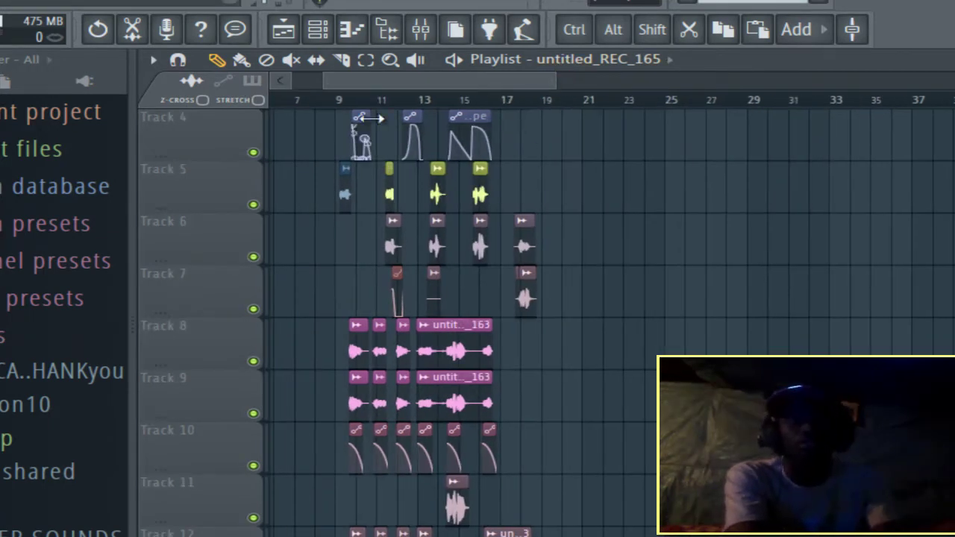
left_click_drag(374, 83, 364, 97)
left_click(389, 99)
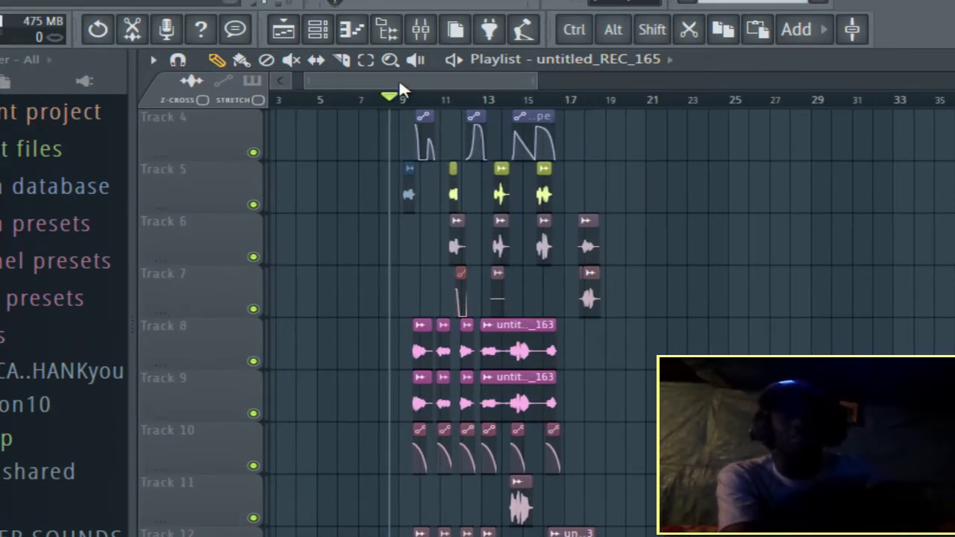
scroll(627, 134, "up", 3)
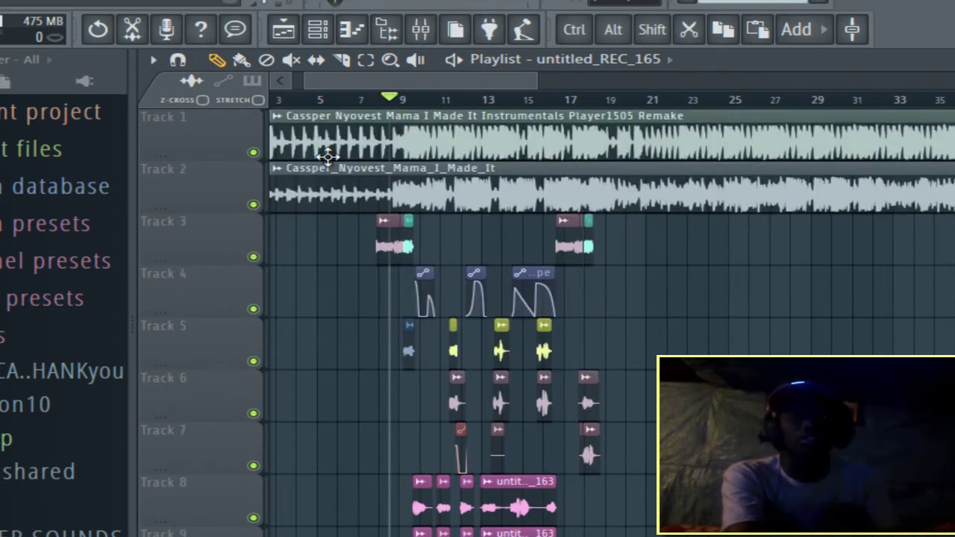
left_click(253, 204)
left_click(357, 98)
key("space")
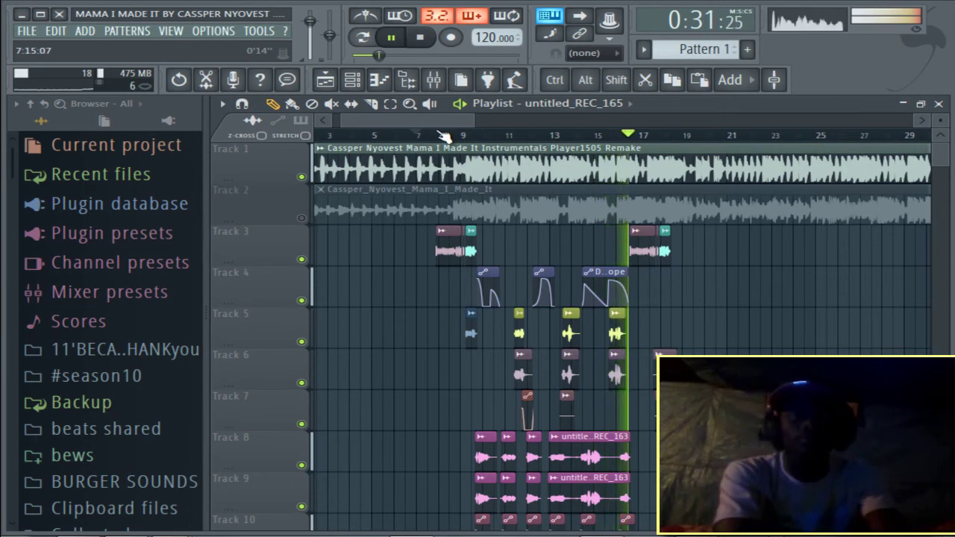
left_click(396, 44)
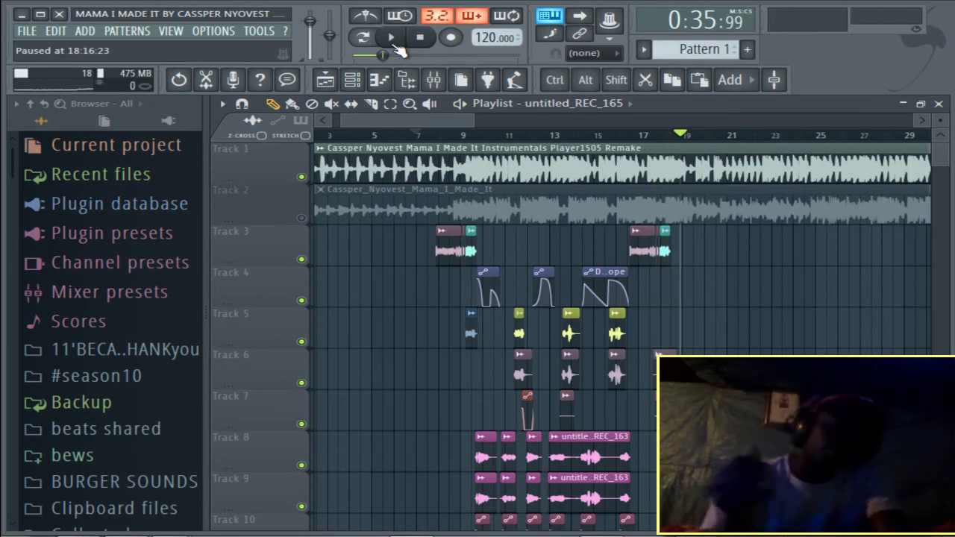